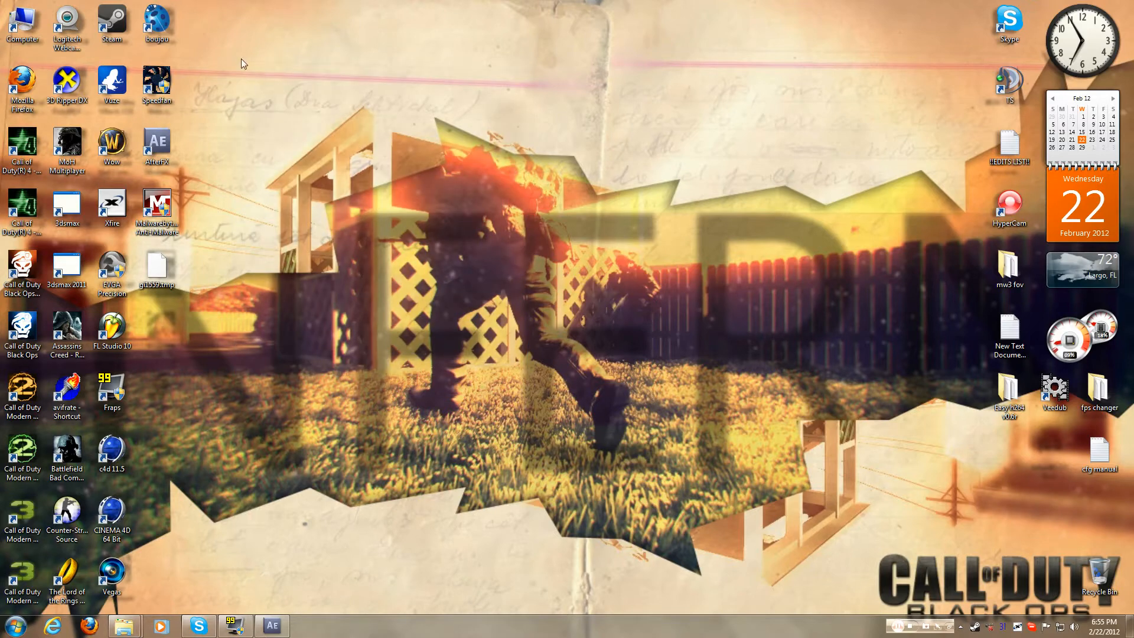
{"action": "left_click_drag", "start_coordinate": [237, 51], "coordinate": [643, 463]}
{"action": "left_click_drag", "start_coordinate": [236, 83], "coordinate": [365, 360]}
{"action": "left_click_drag", "start_coordinate": [249, 101], "coordinate": [671, 392]}
{"action": "left_click_drag", "start_coordinate": [259, 143], "coordinate": [650, 399]}
{"action": "left_click_drag", "start_coordinate": [242, 78], "coordinate": [644, 326]}
{"action": "mouse_move", "coordinate": [277, 625]}
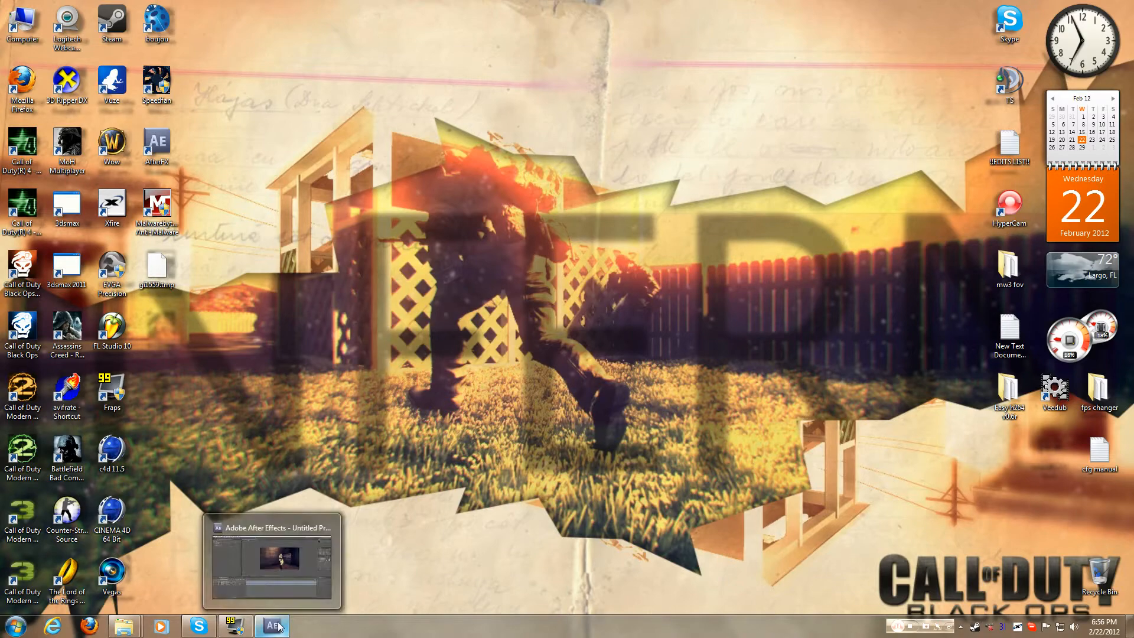
{"action": "left_click", "coordinate": [277, 626]}
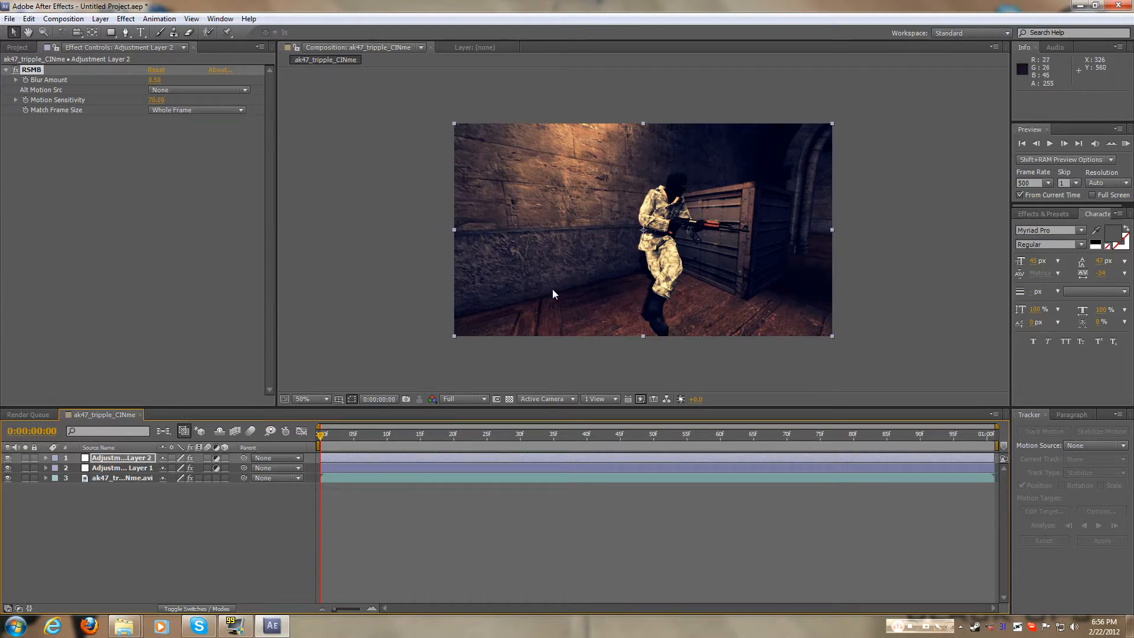
{"action": "left_click", "coordinate": [1080, 5]}
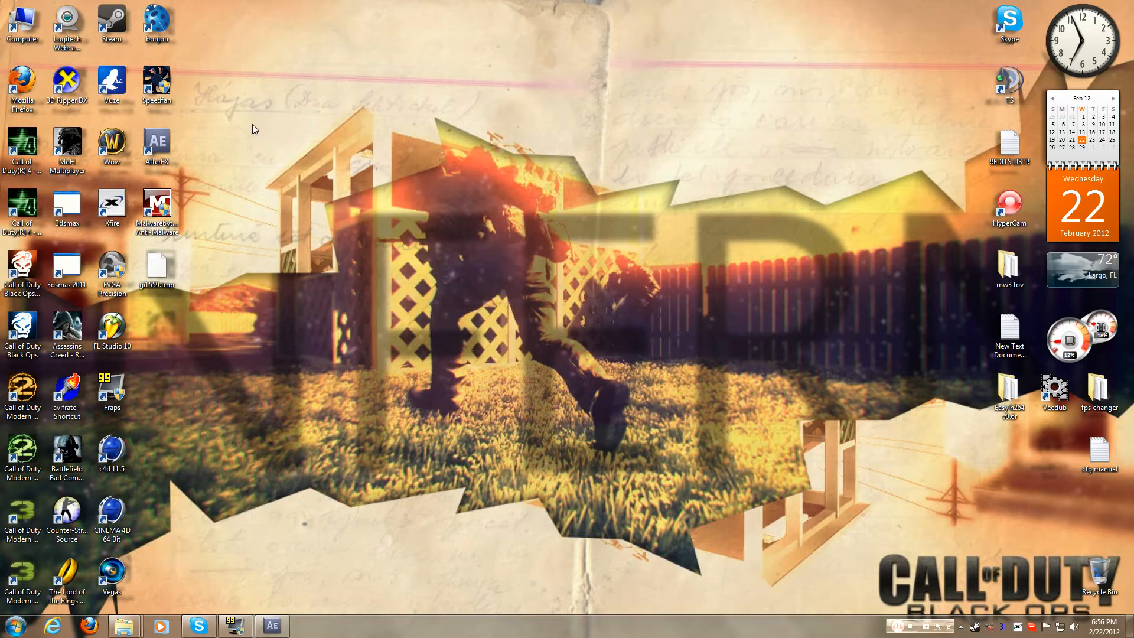
{"action": "left_click_drag", "start_coordinate": [244, 93], "coordinate": [704, 377]}
{"action": "left_click", "coordinate": [272, 625]}
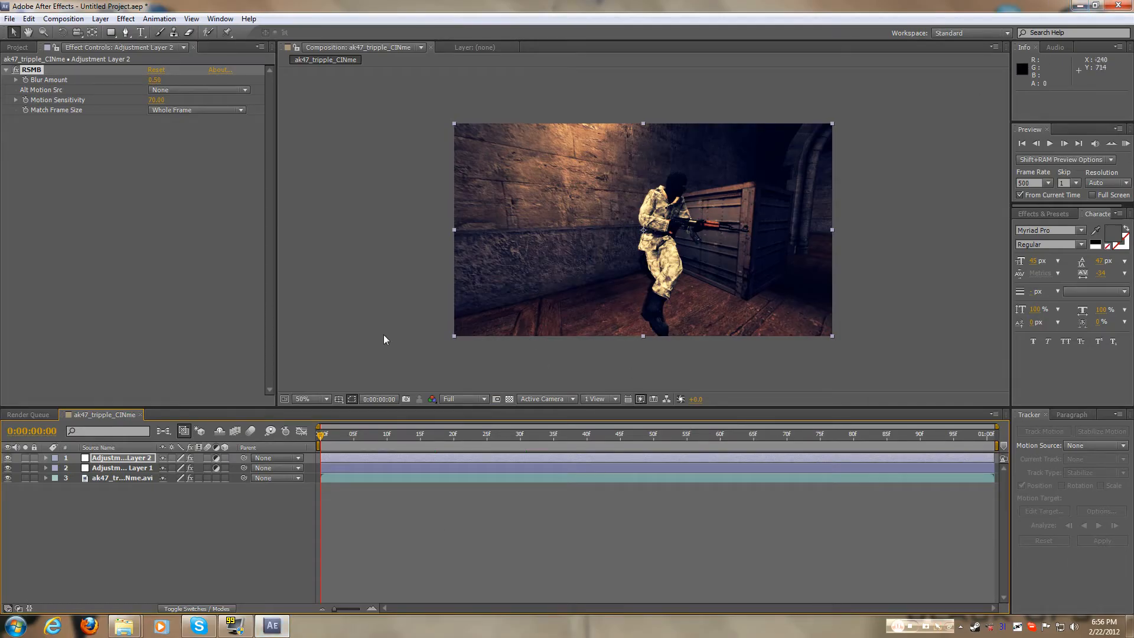
{"action": "left_click", "coordinate": [1089, 6]}
{"action": "left_click_drag", "start_coordinate": [248, 77], "coordinate": [703, 437]}
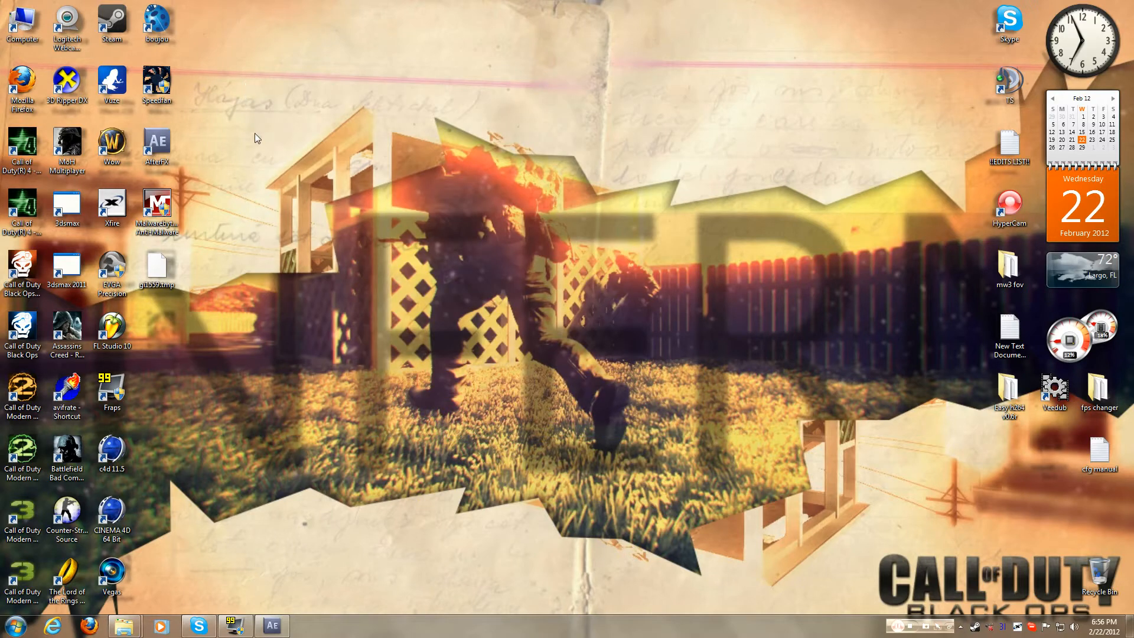
{"action": "left_click_drag", "start_coordinate": [243, 80], "coordinate": [689, 440]}
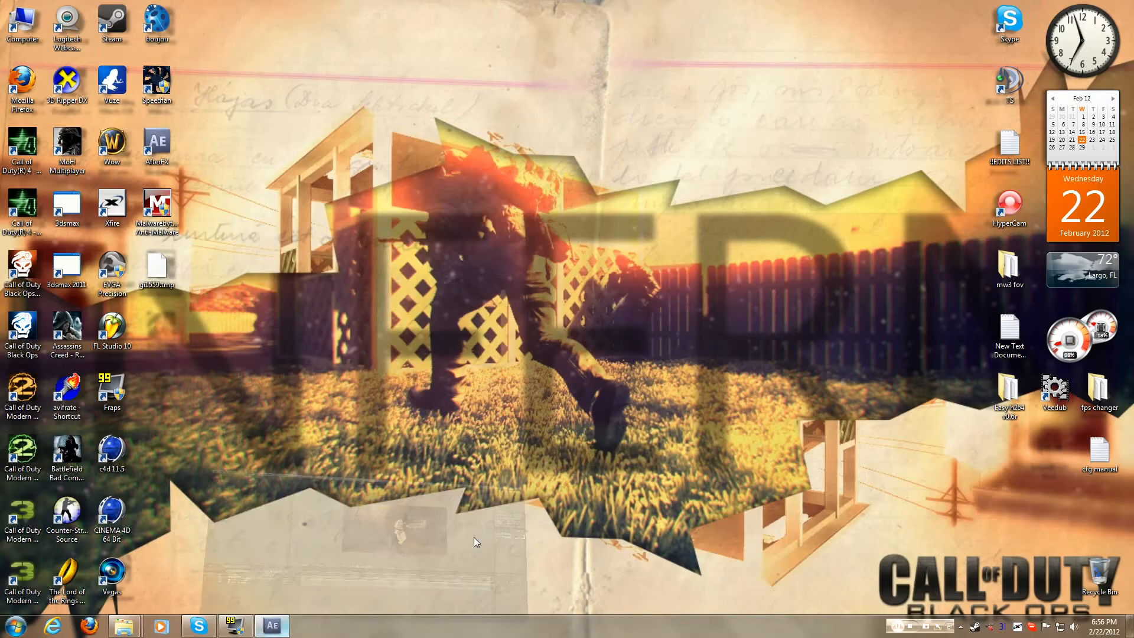
- Switch to After Effects, set the composition preview resolution to Half, and return the playhead to the first frame after scrubbing the clip
{"action": "left_click", "coordinate": [271, 626]}
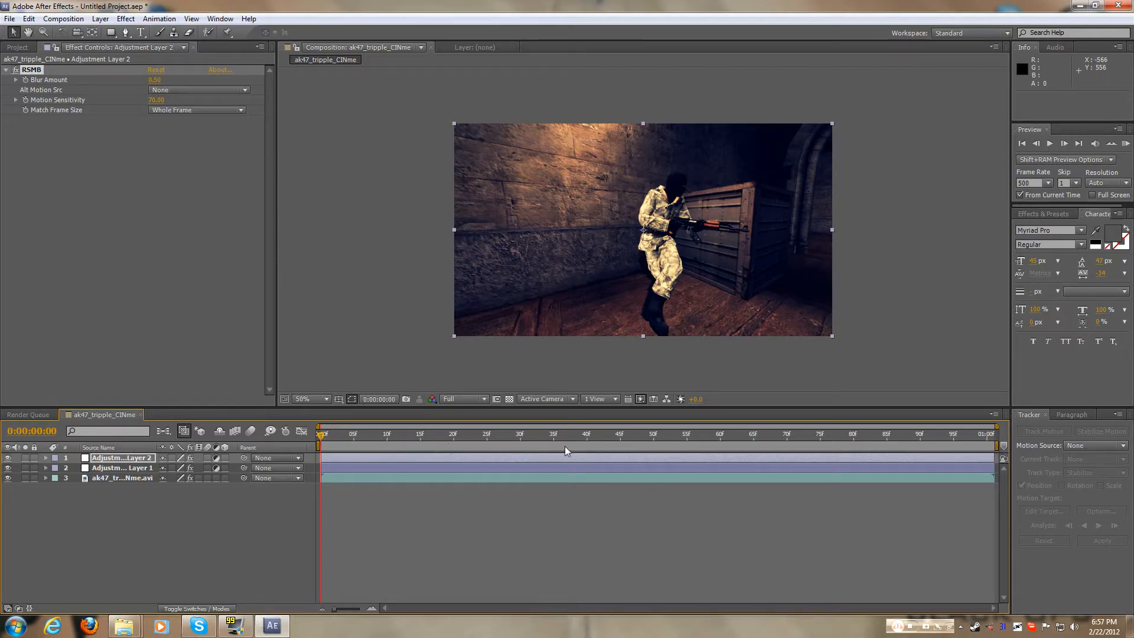
{"action": "left_click_drag", "start_coordinate": [343, 435], "coordinate": [683, 444]}
{"action": "left_click", "coordinate": [470, 401]}
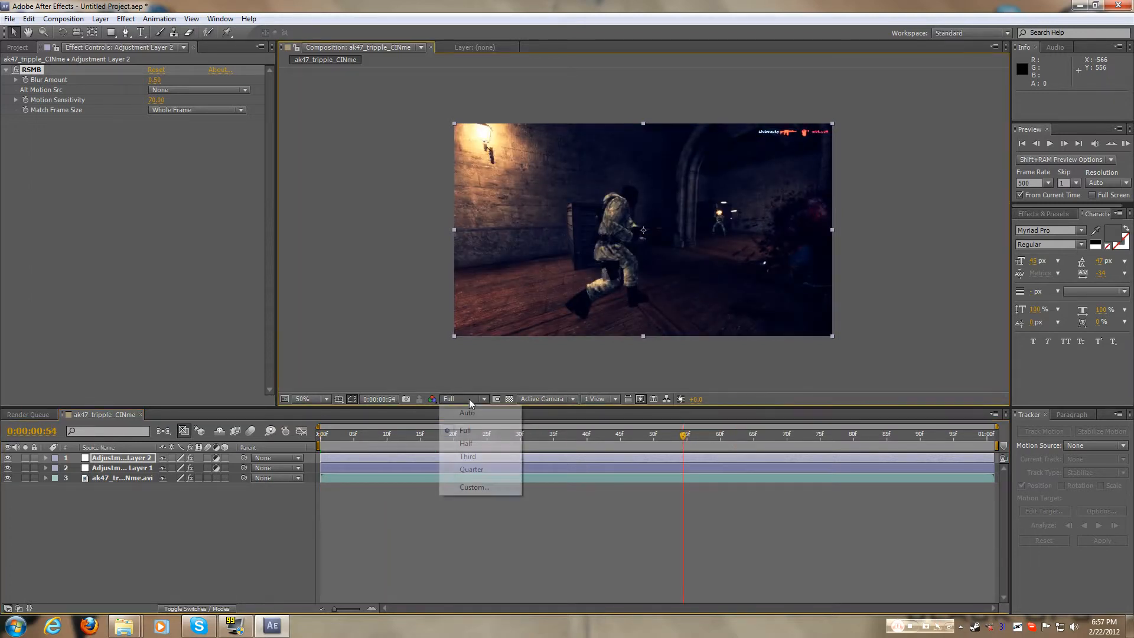
{"action": "left_click", "coordinate": [466, 443]}
{"action": "left_click", "coordinate": [492, 438]}
{"action": "left_click_drag", "start_coordinate": [470, 442], "coordinate": [334, 438]}
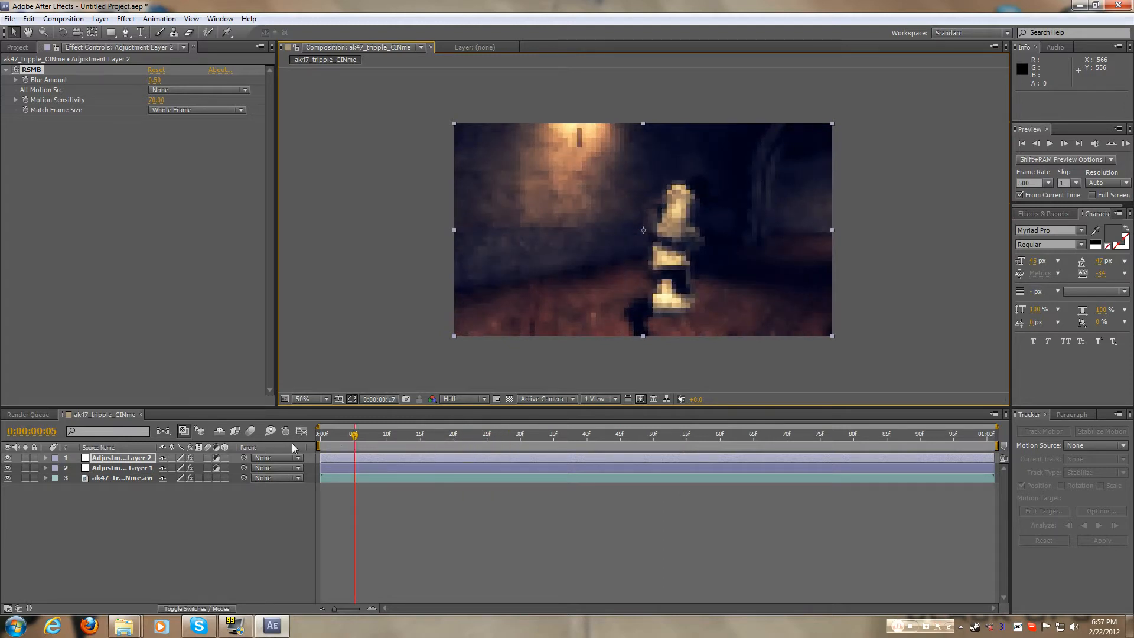
{"action": "key", "text": "Home"}
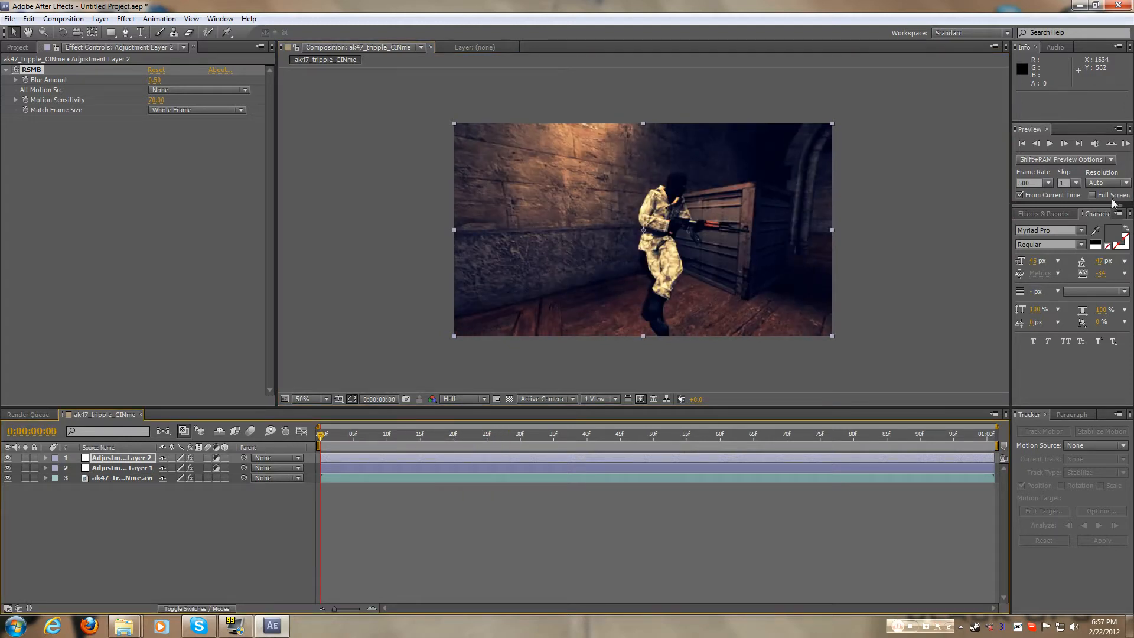
- Run a RAM preview of the composition from the first frame
{"action": "left_click", "coordinate": [1125, 143]}
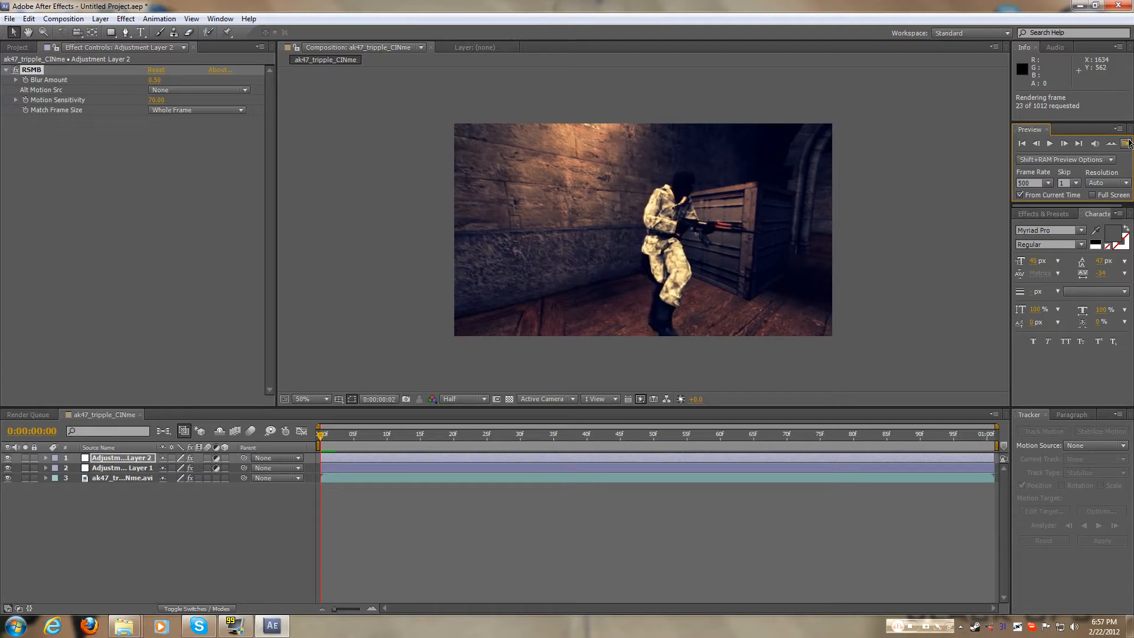
{"action": "left_click", "coordinate": [1127, 144]}
{"action": "left_click_drag", "start_coordinate": [321, 434], "coordinate": [321, 435]}
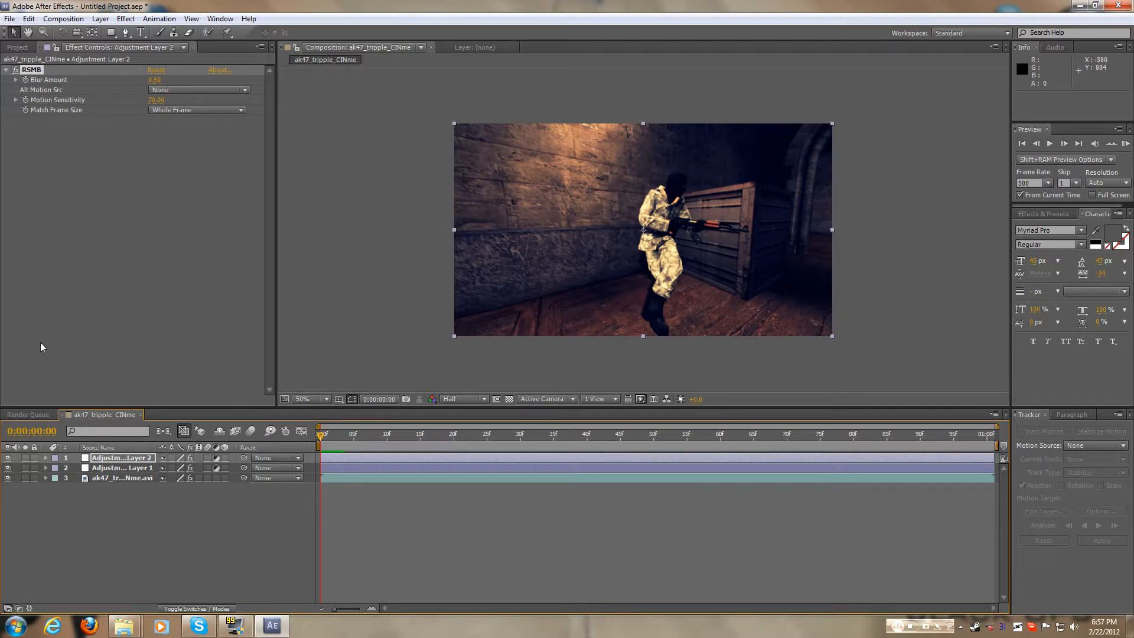
- Select the ak47_tripple_CINme composition in the project and add it to the render queue
{"action": "left_click", "coordinate": [17, 47]}
{"action": "left_click", "coordinate": [94, 153]}
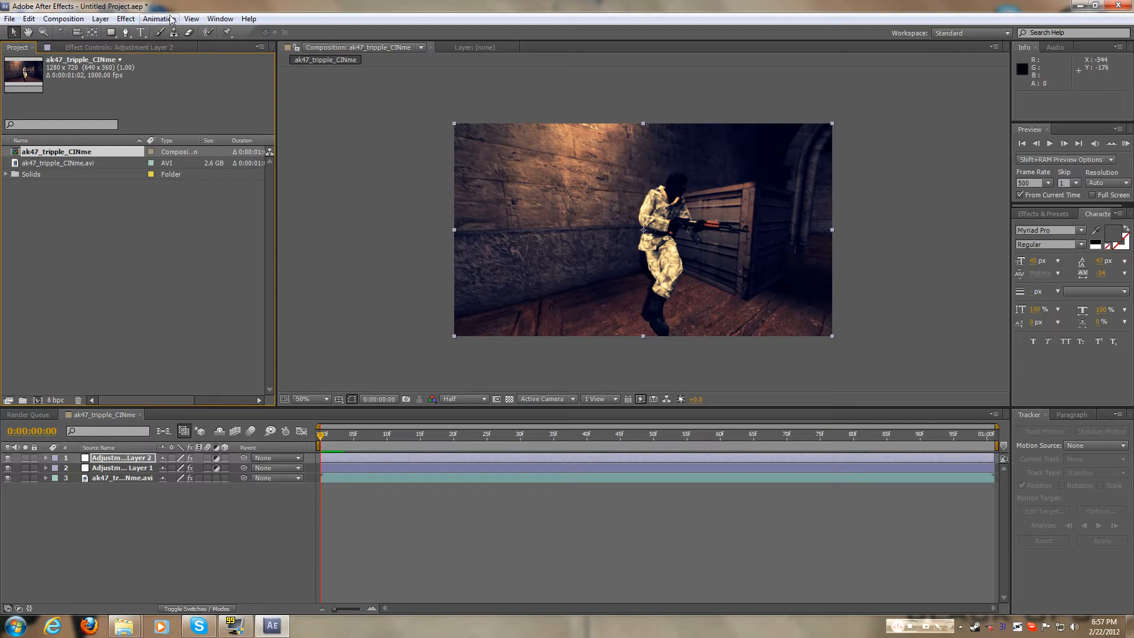
{"action": "mouse_move", "coordinate": [321, 435]}
{"action": "left_mouse_down"}
{"action": "mouse_move", "coordinate": [333, 437]}
{"action": "mouse_move", "coordinate": [321, 437]}
{"action": "left_mouse_up"}
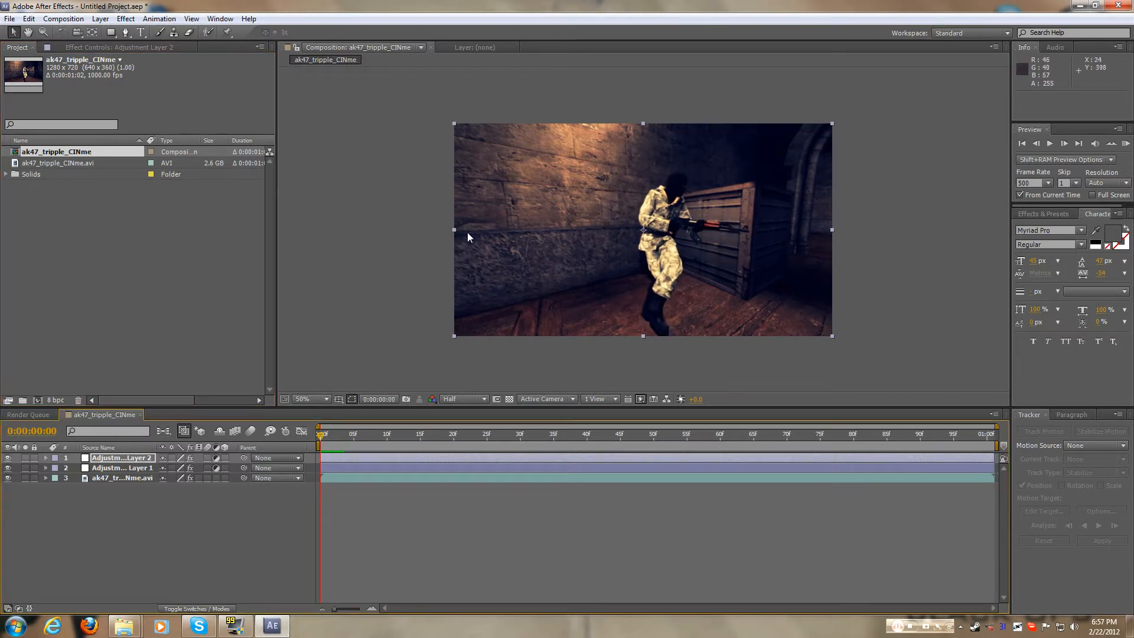
{"action": "mouse_move", "coordinate": [654, 238]}
{"action": "left_mouse_down"}
{"action": "mouse_move", "coordinate": [630, 227]}
{"action": "mouse_move", "coordinate": [640, 235]}
{"action": "left_mouse_up"}
{"action": "mouse_move", "coordinate": [322, 437]}
{"action": "left_mouse_down"}
{"action": "mouse_move", "coordinate": [340, 447]}
{"action": "mouse_move", "coordinate": [322, 447]}
{"action": "left_mouse_up"}
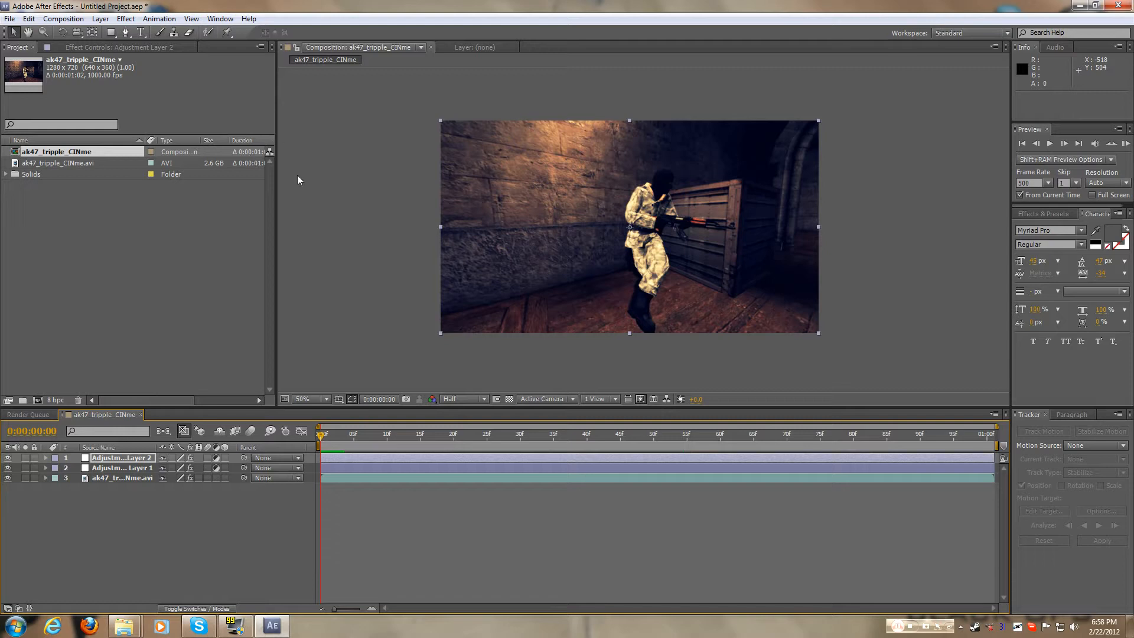
{"action": "left_click_drag", "start_coordinate": [320, 434], "coordinate": [240, 442]}
{"action": "left_click", "coordinate": [75, 21]}
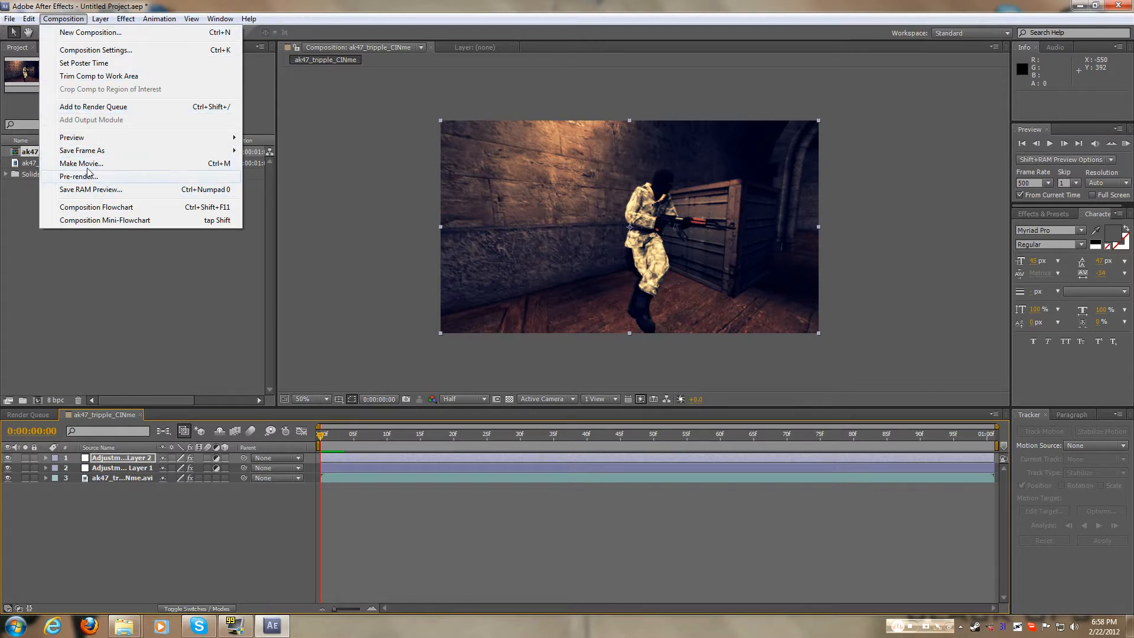
{"action": "left_click", "coordinate": [93, 108]}
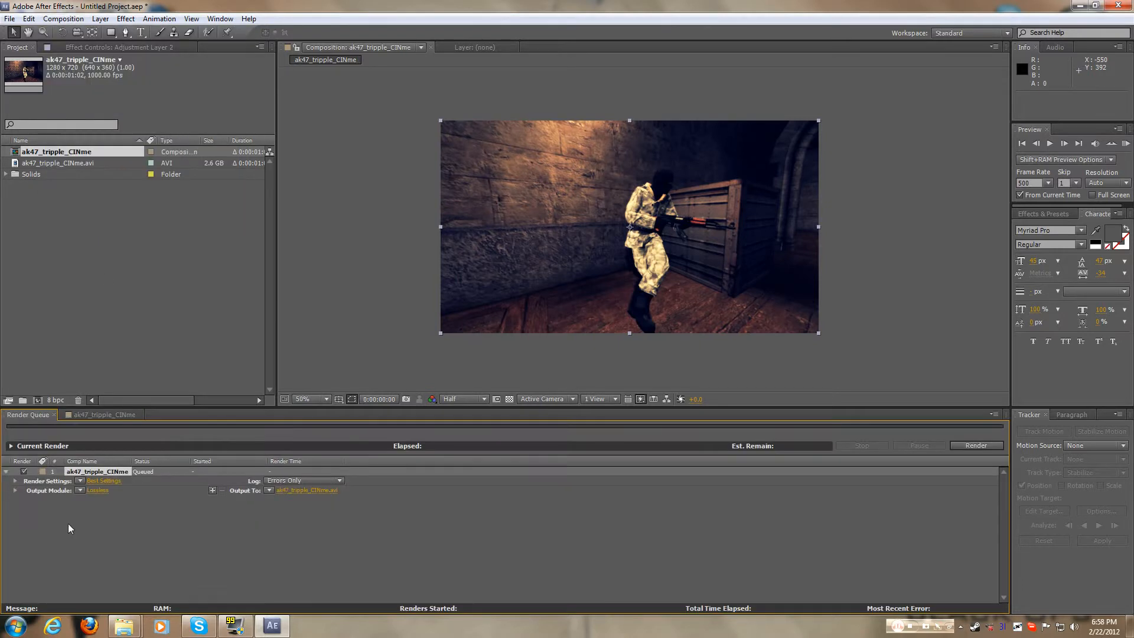
- Set the queued composition's render settings to use a frame rate of 29.97
{"action": "left_click", "coordinate": [100, 480]}
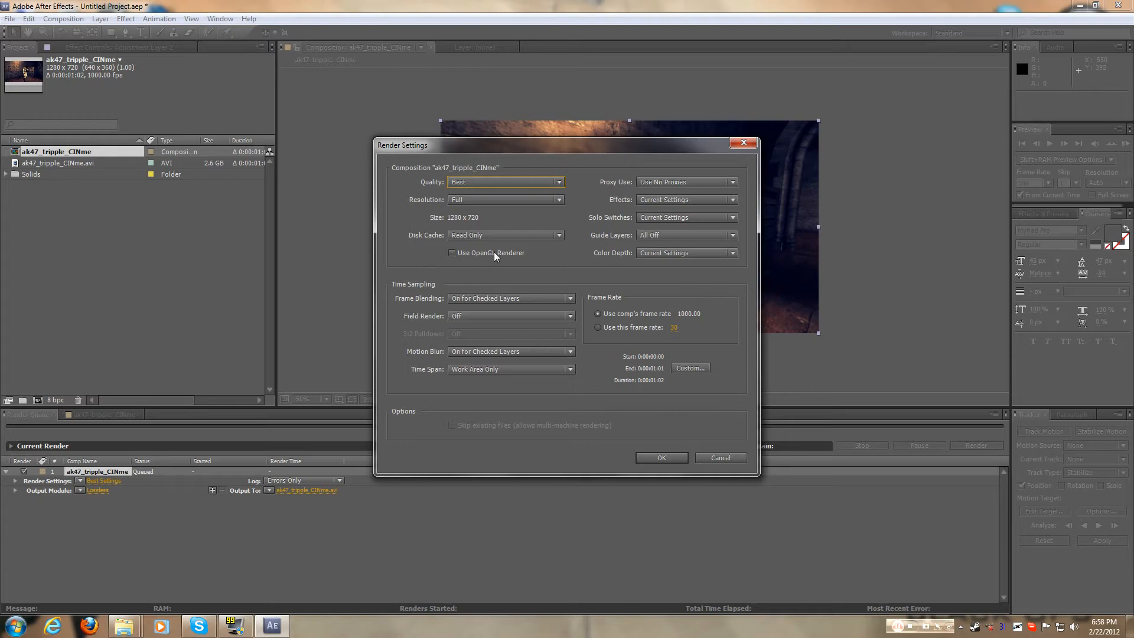
{"action": "left_click", "coordinate": [673, 329]}
{"action": "type", "text": "29.97"}
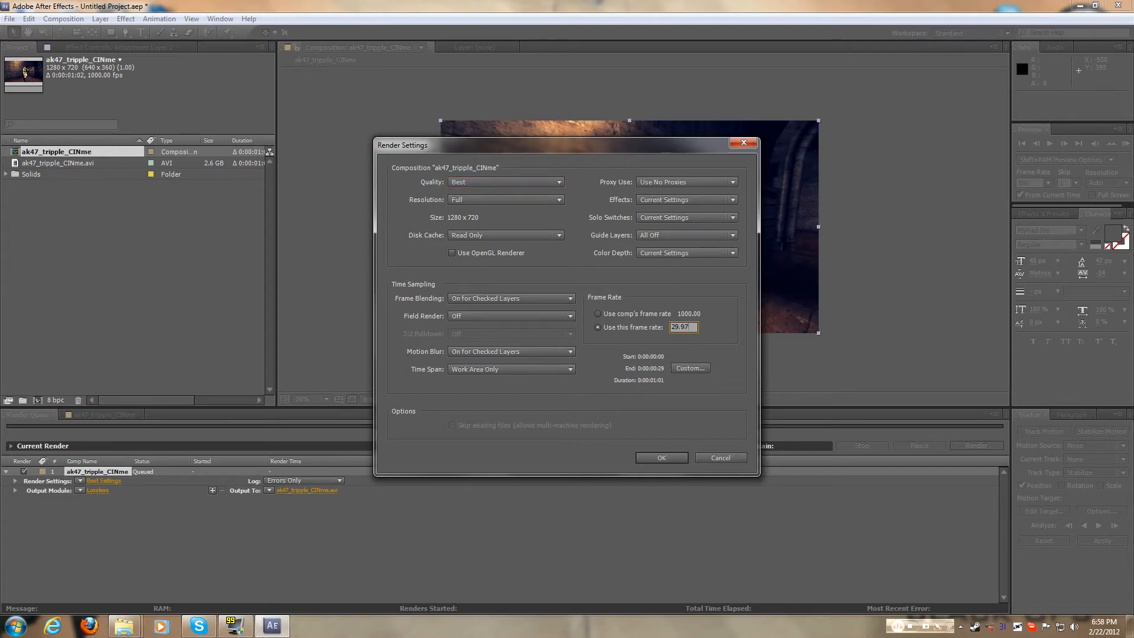
{"action": "left_click", "coordinate": [666, 461]}
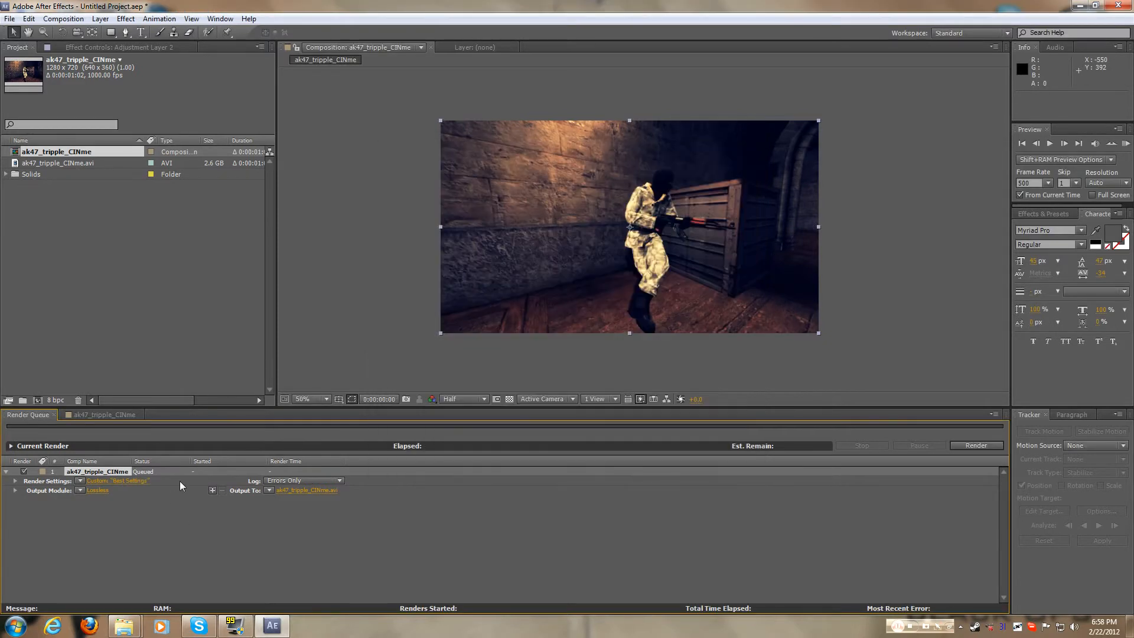
{"action": "left_click", "coordinate": [104, 491]}
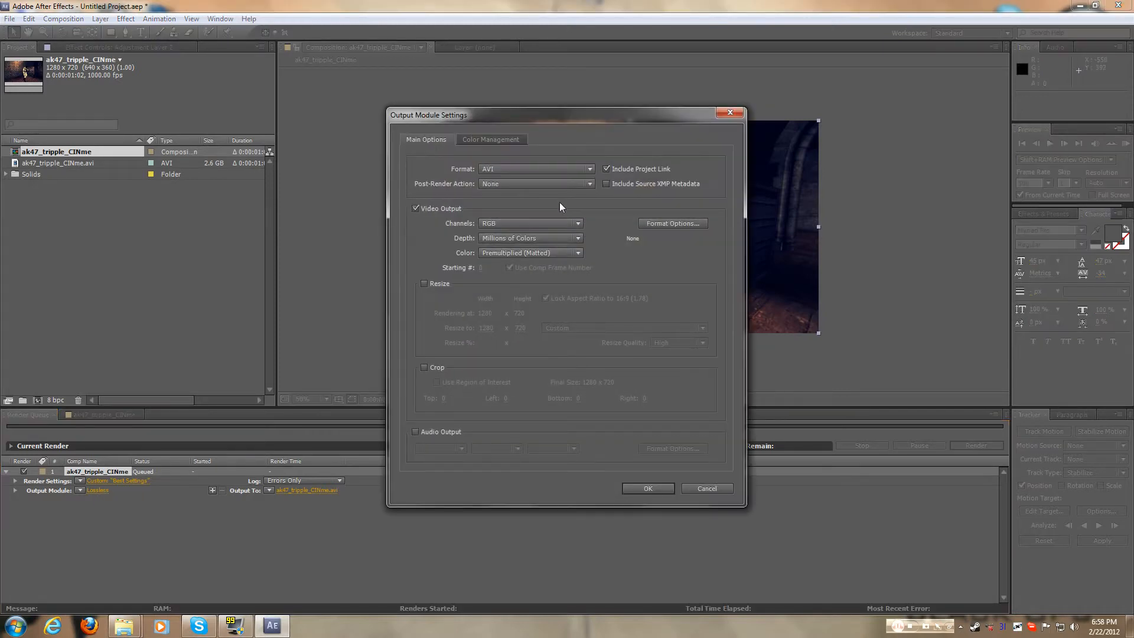
{"action": "left_click", "coordinate": [523, 171]}
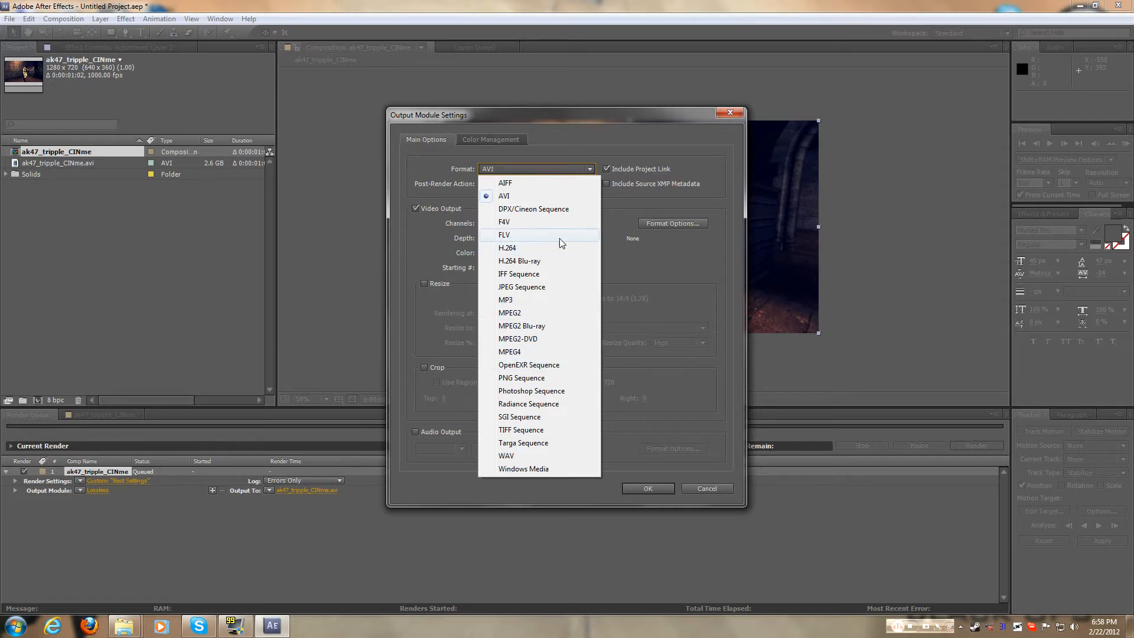
{"action": "left_click", "coordinate": [633, 139]}
{"action": "left_click", "coordinate": [718, 487]}
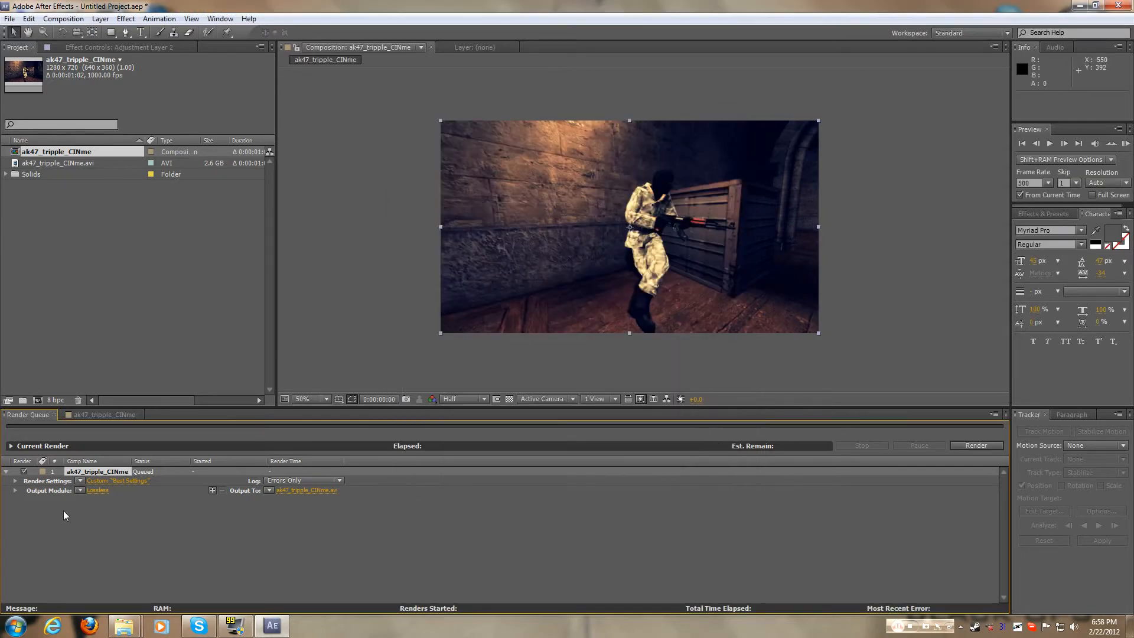
- Enable audio output in the render's output module, keeping the AVI format and its existing video and audio format options
{"action": "left_click", "coordinate": [105, 489]}
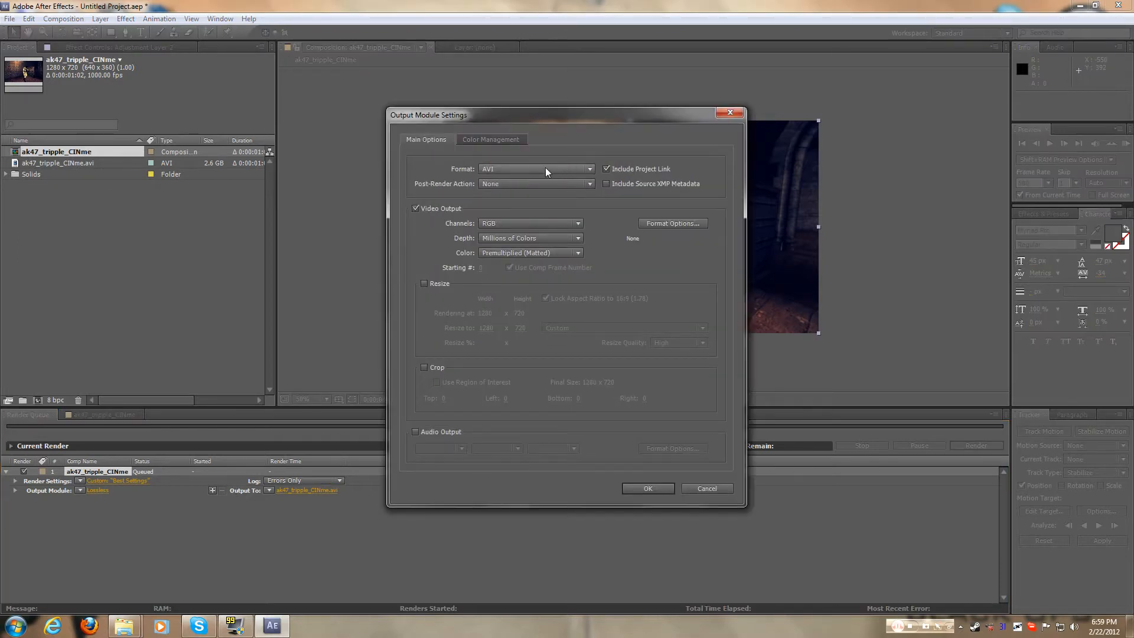
{"action": "left_click", "coordinate": [415, 432]}
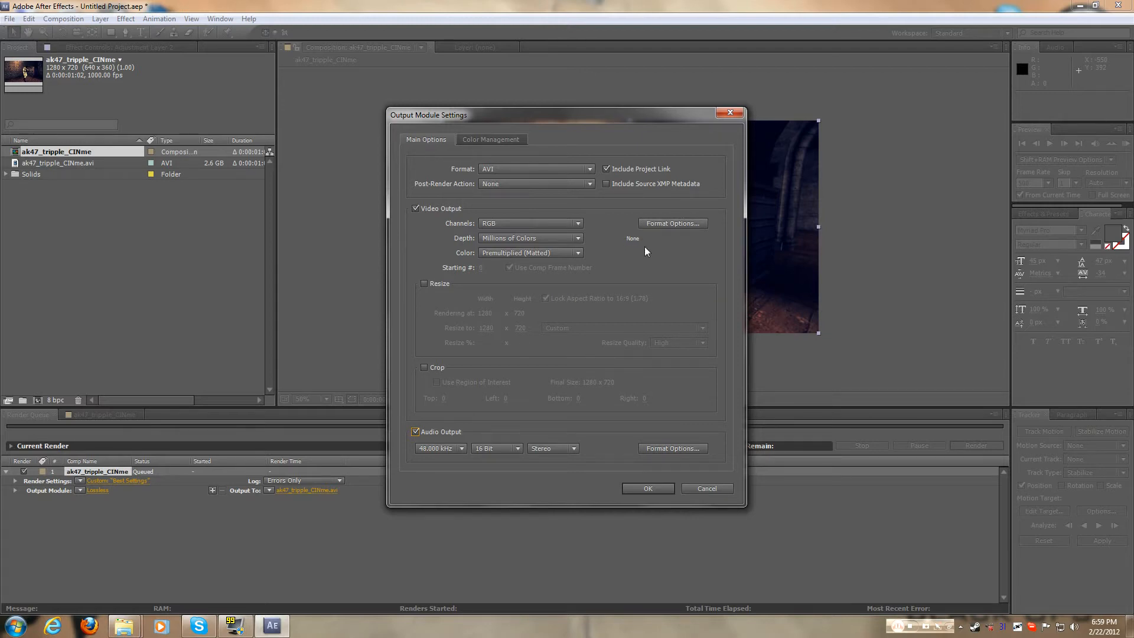
{"action": "left_click", "coordinate": [676, 223]}
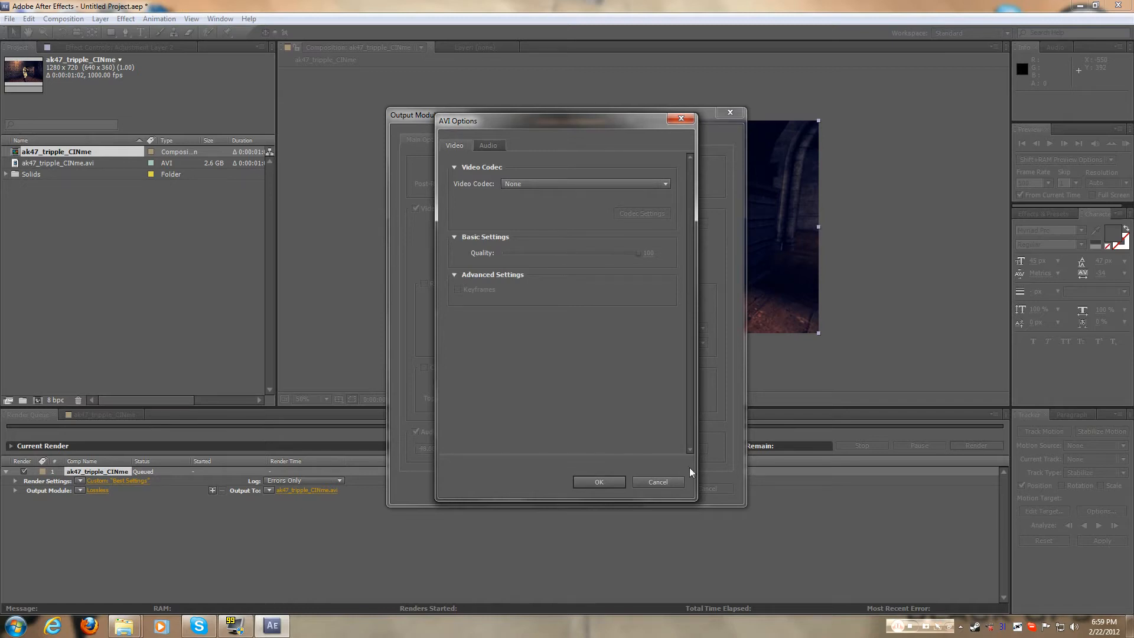
{"action": "left_click", "coordinate": [488, 145]}
{"action": "left_click", "coordinate": [659, 483]}
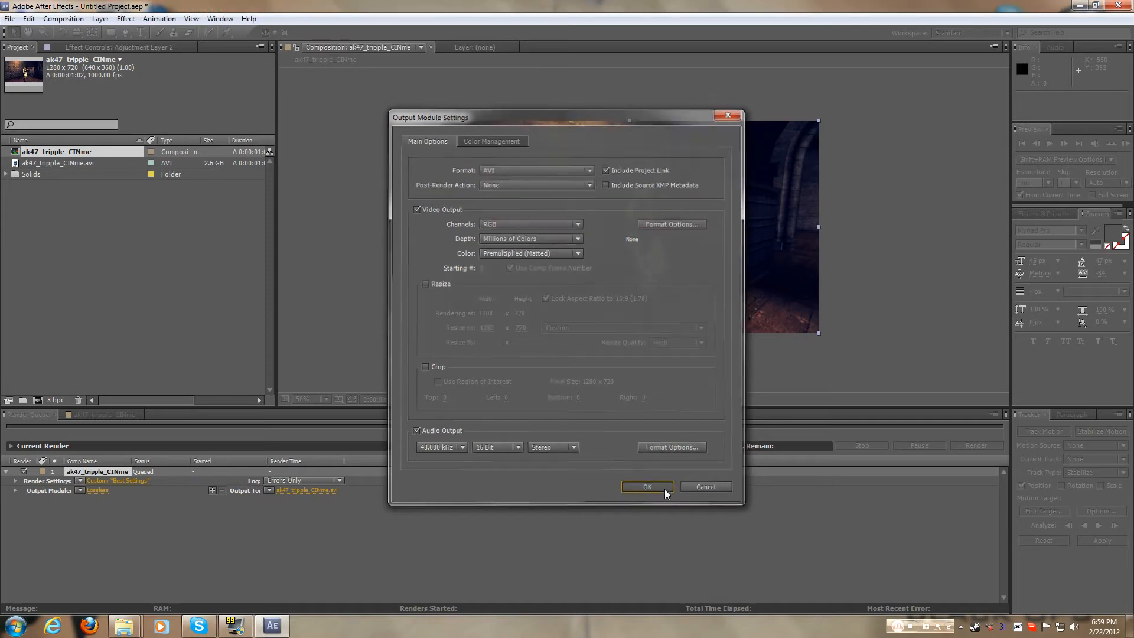
{"action": "left_click", "coordinate": [664, 489]}
- Save the output movie as ak47_tripple_CINme in the tut folder and start the render
{"action": "left_click", "coordinate": [324, 491]}
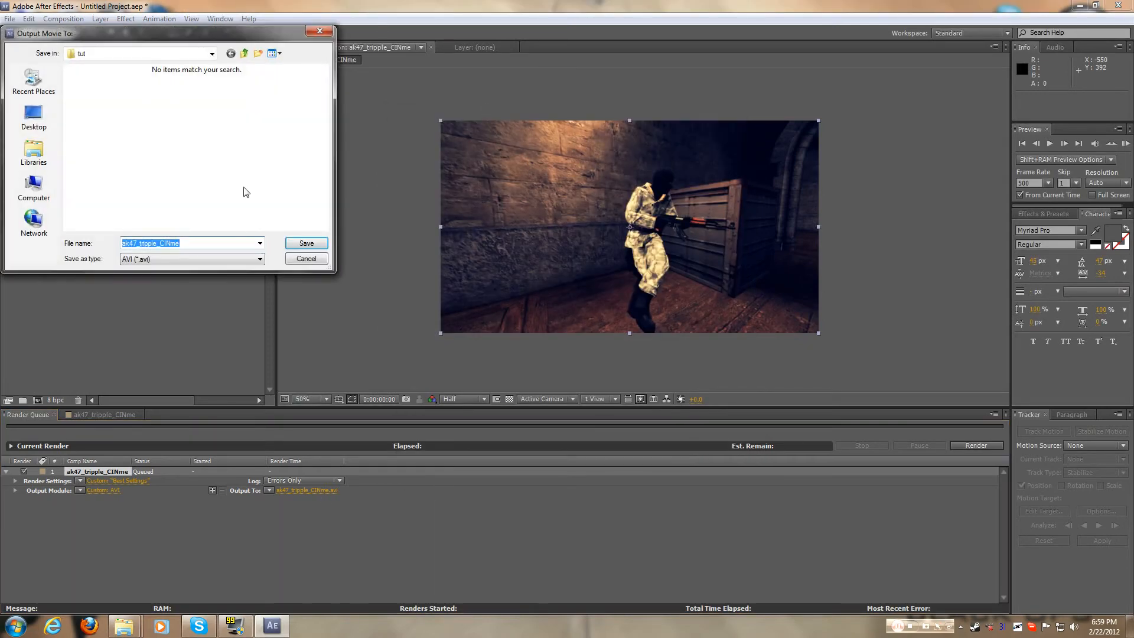
{"action": "left_click", "coordinate": [305, 243]}
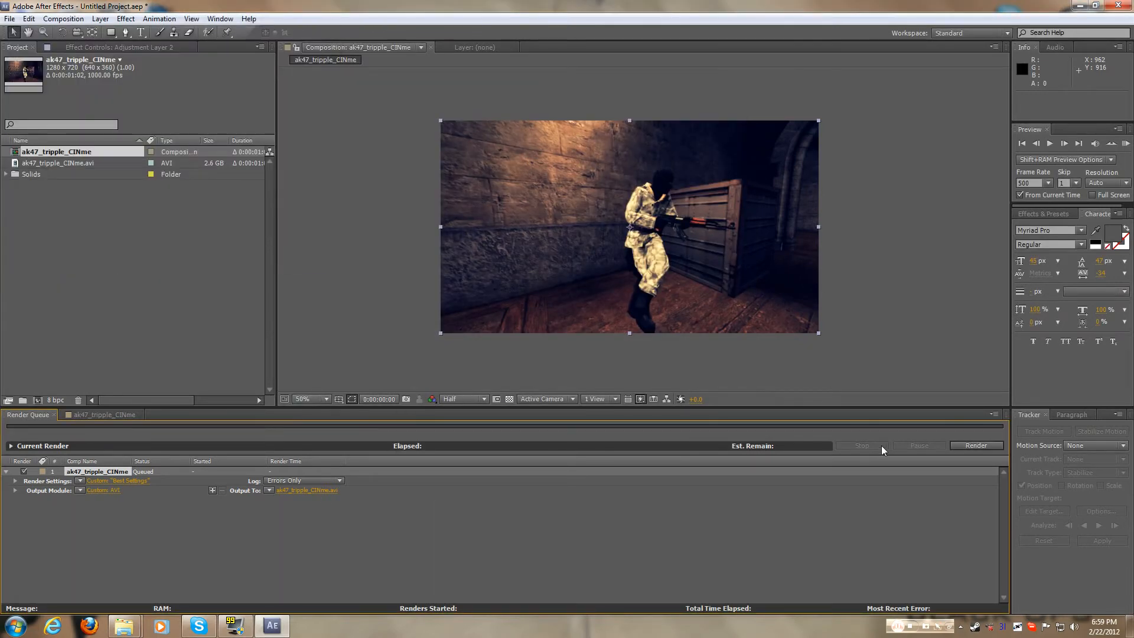
{"action": "left_click", "coordinate": [974, 447]}
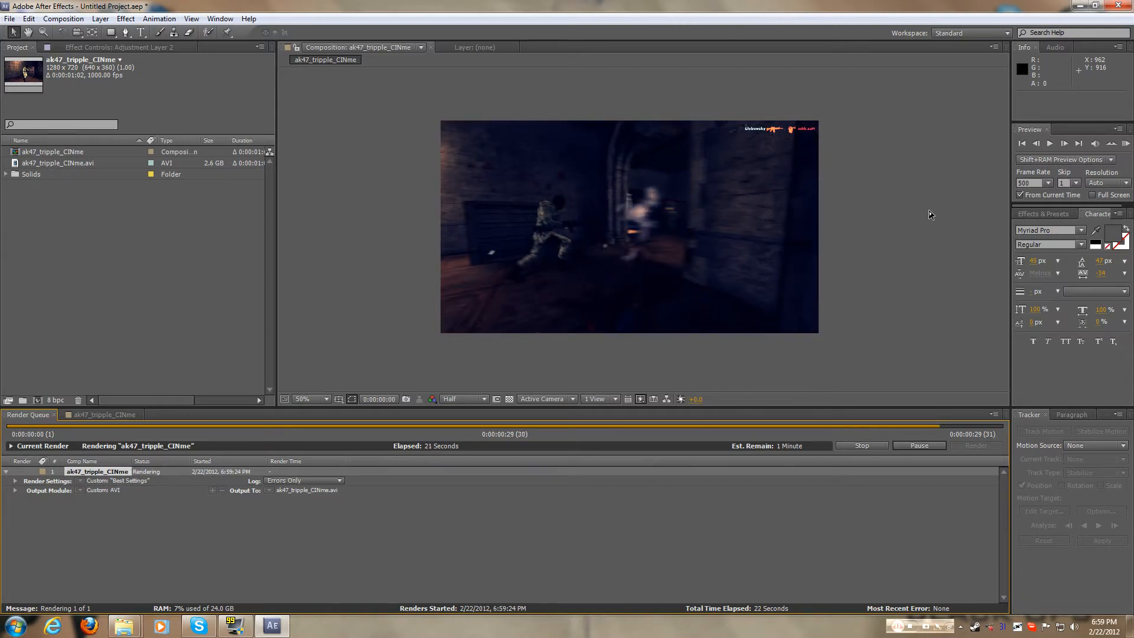
- Close After Effects without saving the project and return to the desktop
{"action": "left_click", "coordinate": [1117, 5]}
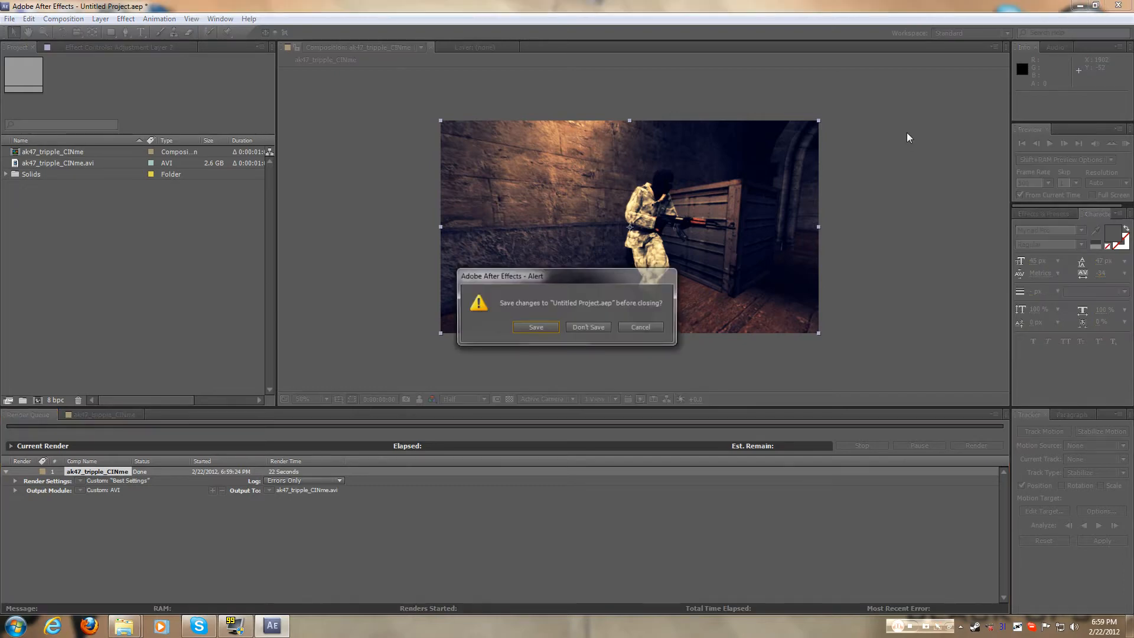
{"action": "left_click", "coordinate": [588, 326]}
{"action": "right_click", "coordinate": [508, 133]}
{"action": "left_click", "coordinate": [544, 168]}
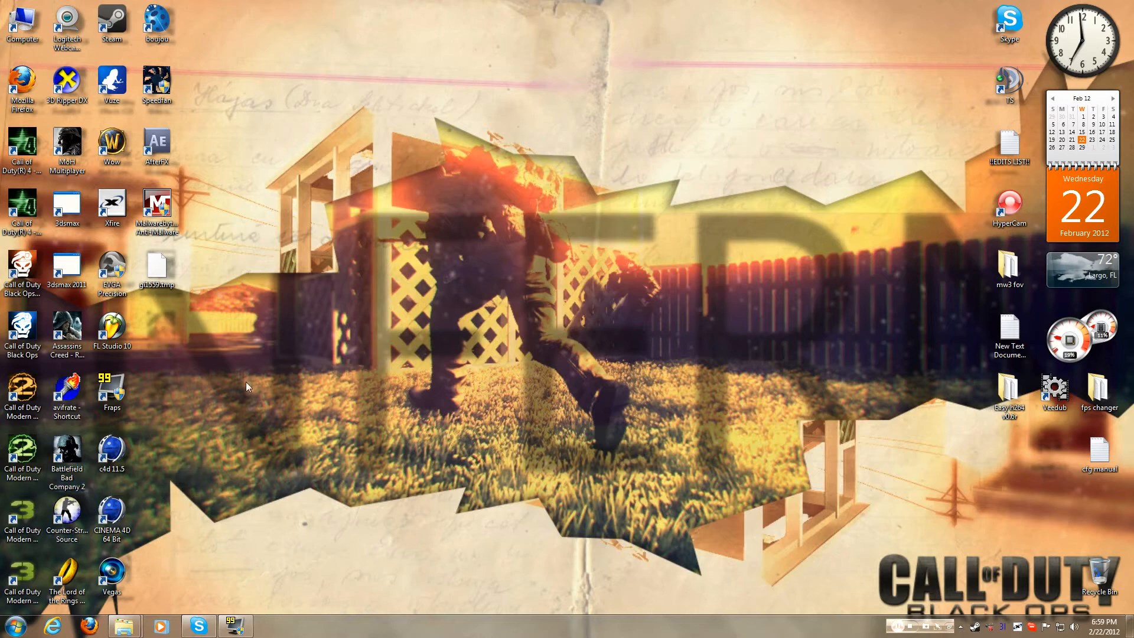
- Launch Vegas Pro and import the rendered ak47_tripple_CINme clip from the tut folder in css clips into the project media
{"action": "double_click", "coordinate": [111, 571]}
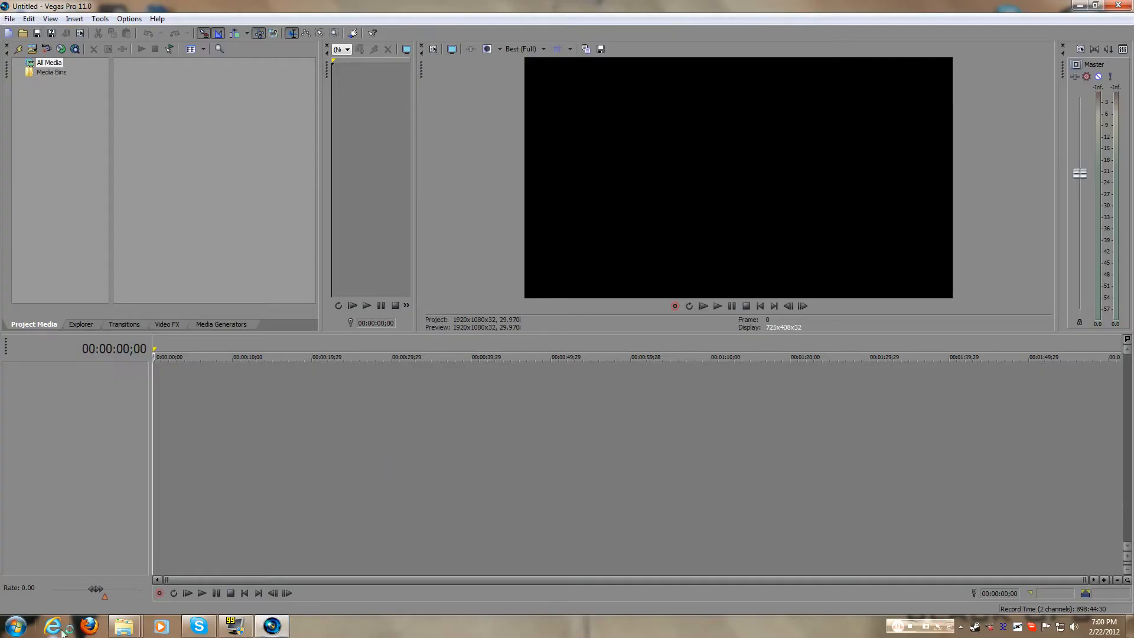
{"action": "mouse_move", "coordinate": [124, 626]}
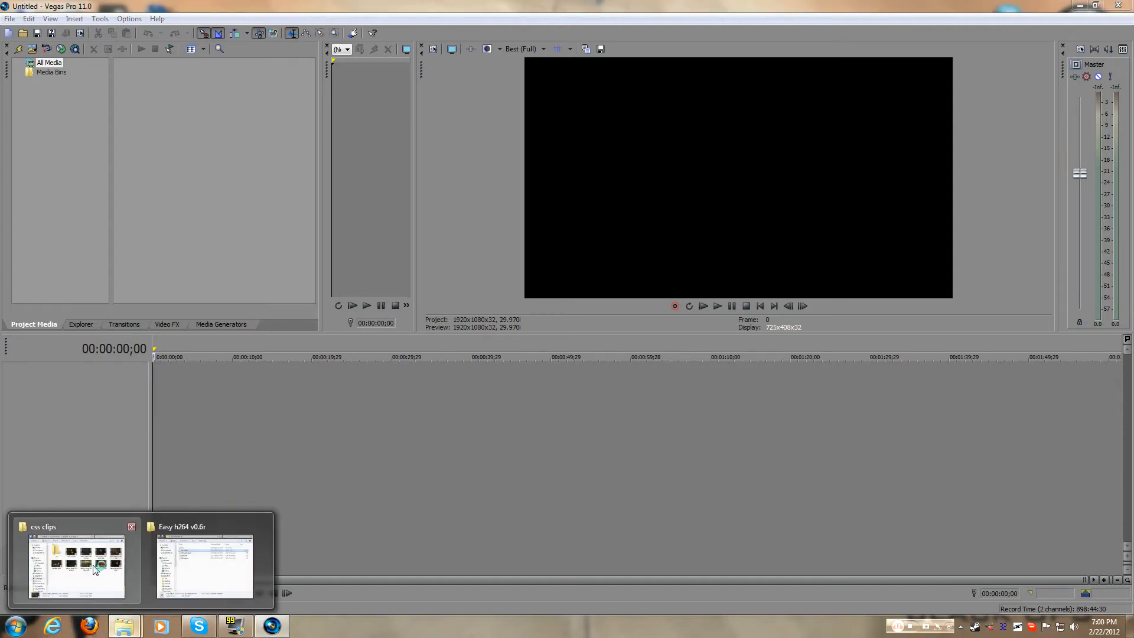
{"action": "left_click", "coordinate": [71, 561]}
{"action": "double_click", "coordinate": [456, 342]}
{"action": "left_click_drag", "start_coordinate": [453, 345], "coordinate": [213, 186]}
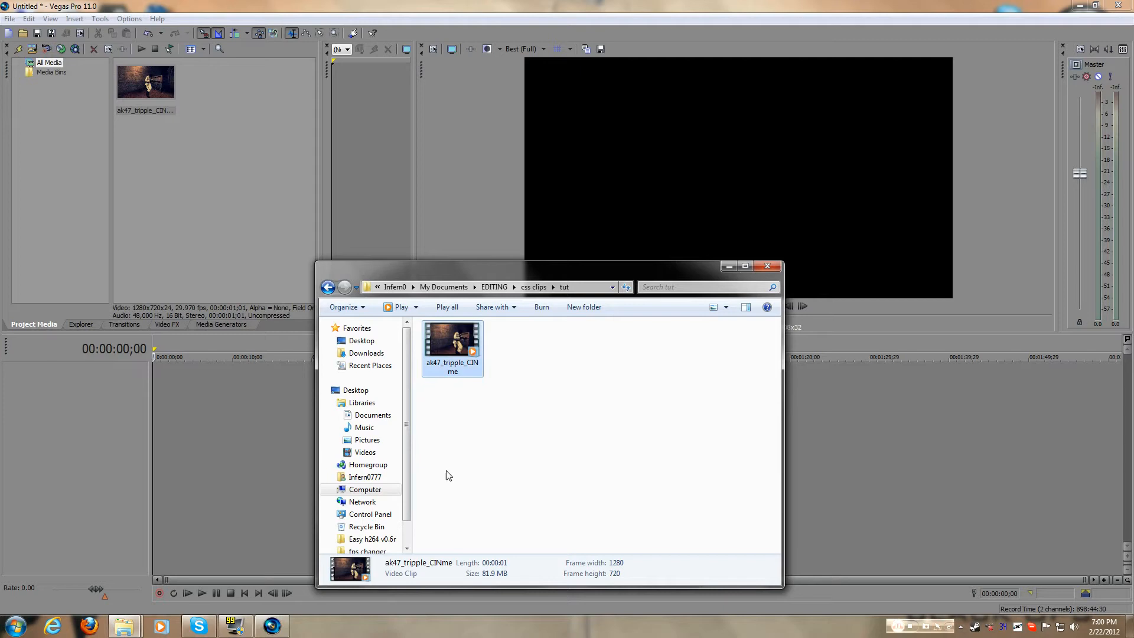
- Place the imported ak47_tripple_CINme clip with its audio at the very start of the timeline
{"action": "left_click", "coordinate": [373, 16]}
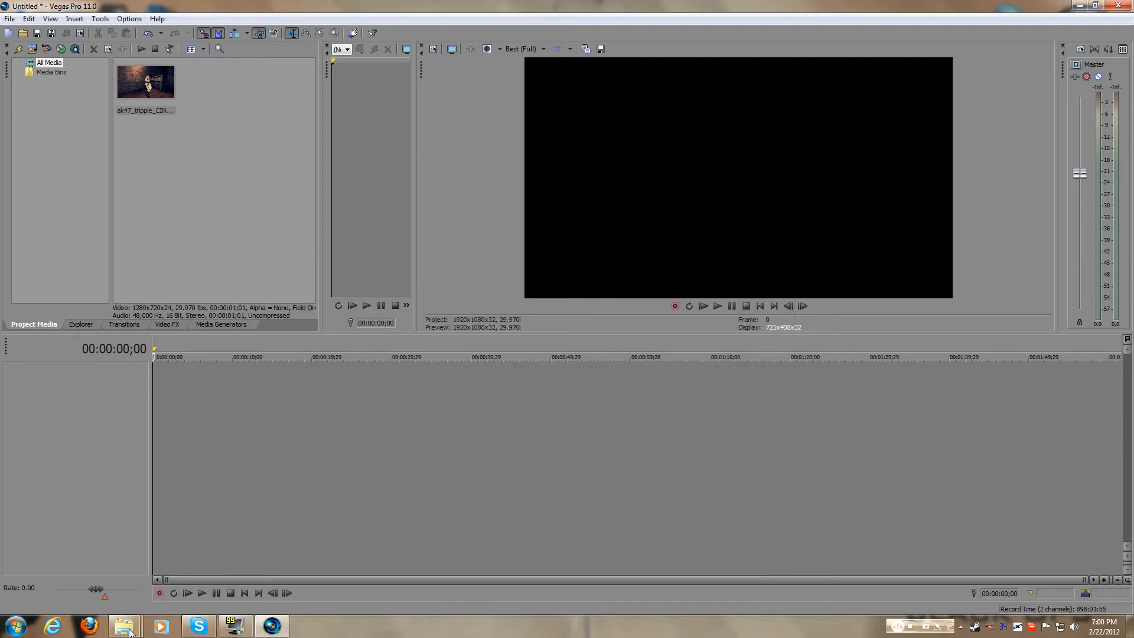
{"action": "left_click_drag", "start_coordinate": [136, 83], "coordinate": [152, 441]}
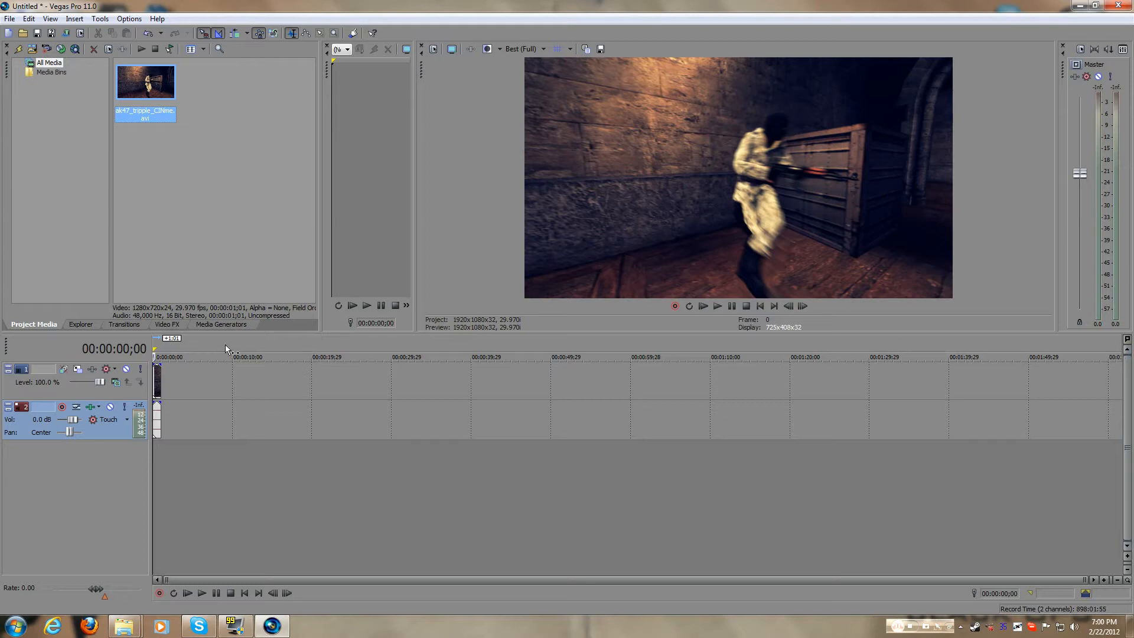
{"action": "left_click", "coordinate": [193, 398]}
{"action": "left_click", "coordinate": [172, 378]}
{"action": "left_click", "coordinate": [160, 381]}
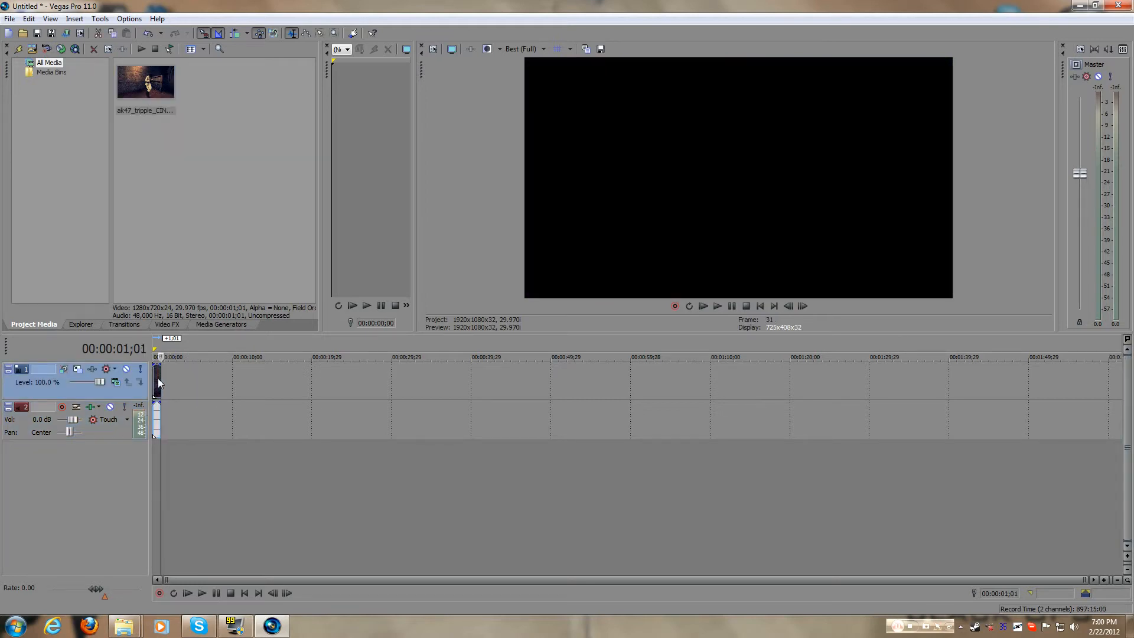
{"action": "scroll", "coordinate": [238, 483], "scroll_direction": "up", "scroll_amount": 10}
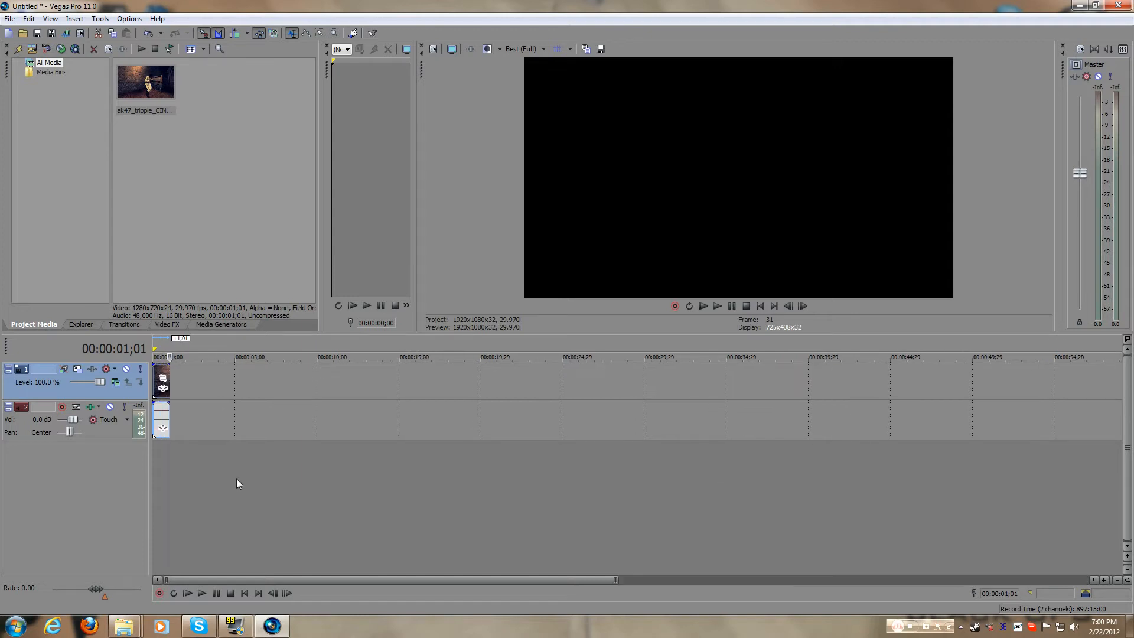
{"action": "scroll", "coordinate": [244, 371], "scroll_direction": "up", "scroll_amount": 1}
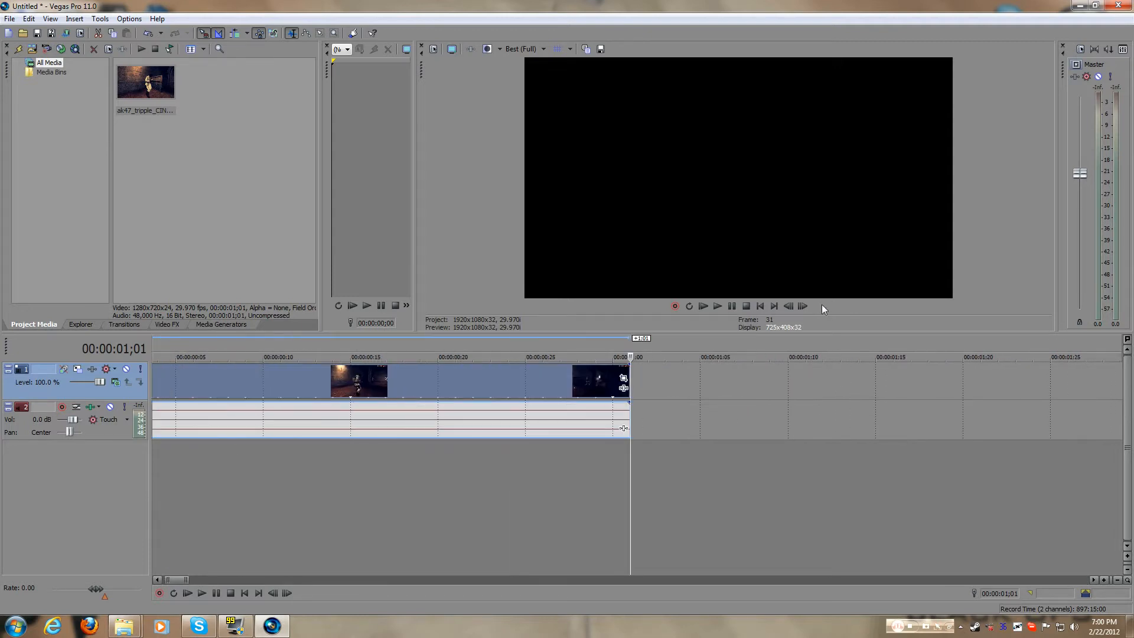
- Play the clip from its start in the preview and stop the playback
{"action": "left_click", "coordinate": [759, 307]}
{"action": "left_click", "coordinate": [718, 306]}
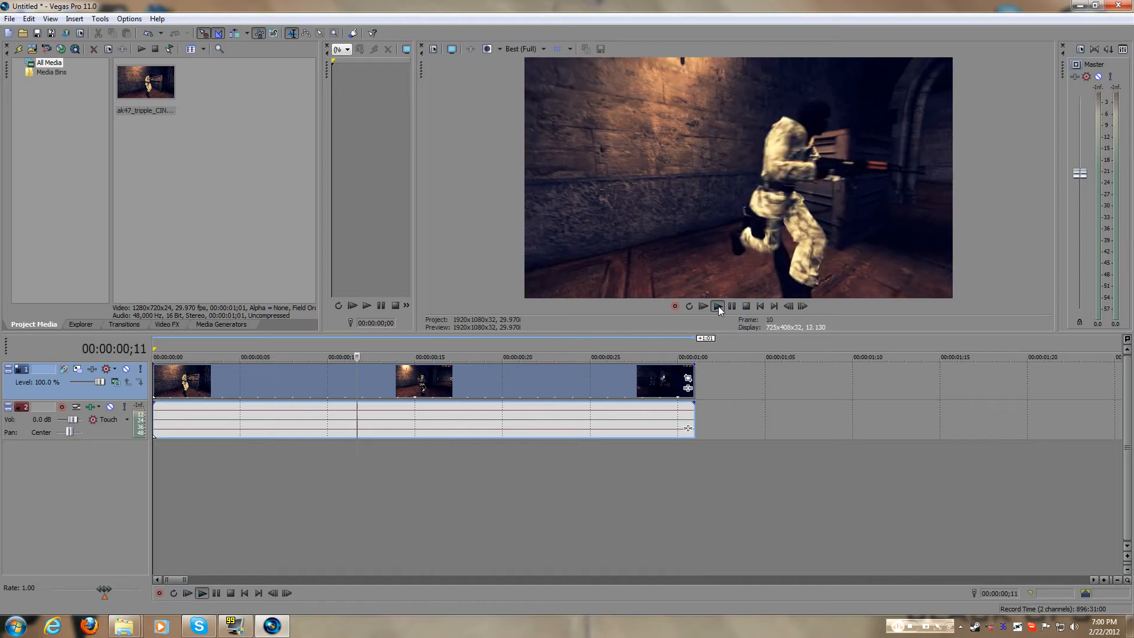
{"action": "left_click", "coordinate": [745, 306]}
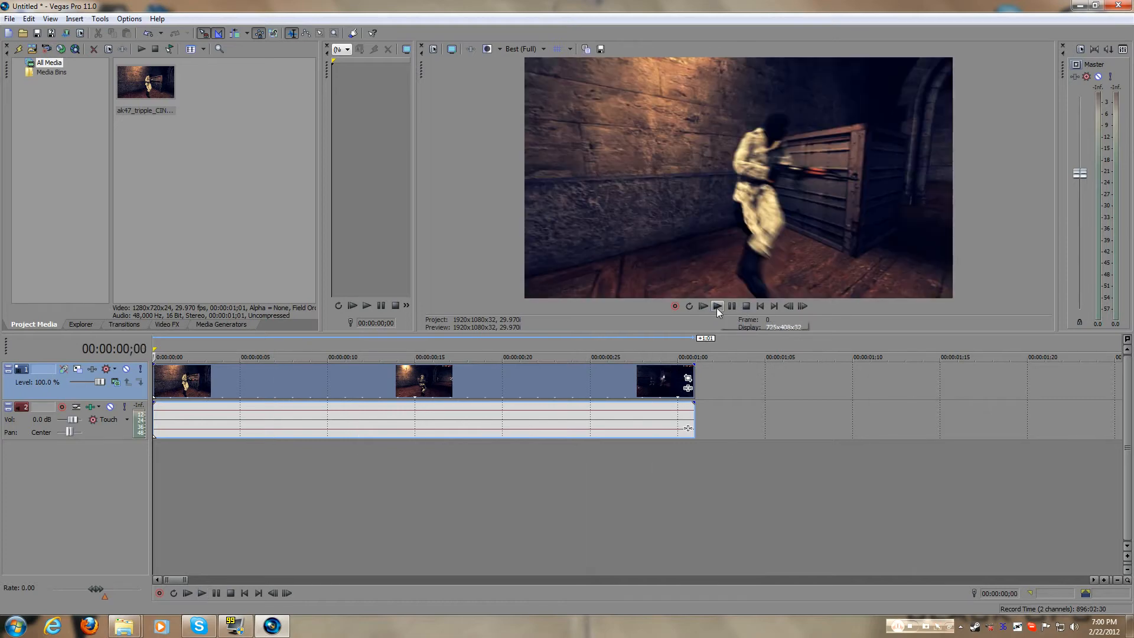
{"action": "left_click", "coordinate": [717, 305]}
{"action": "left_click", "coordinate": [9, 20]}
{"action": "left_click", "coordinate": [27, 103]}
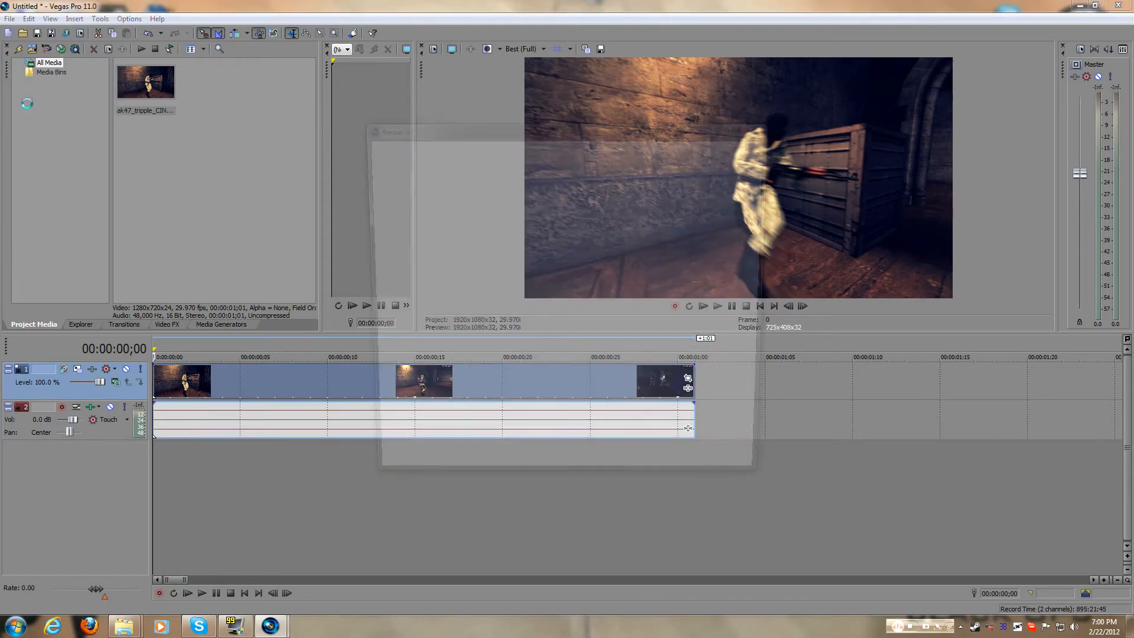
{"action": "mouse_move", "coordinate": [752, 310]}
{"action": "left_mouse_down"}
{"action": "mouse_move", "coordinate": [749, 331]}
{"action": "mouse_move", "coordinate": [749, 299]}
{"action": "left_mouse_up"}
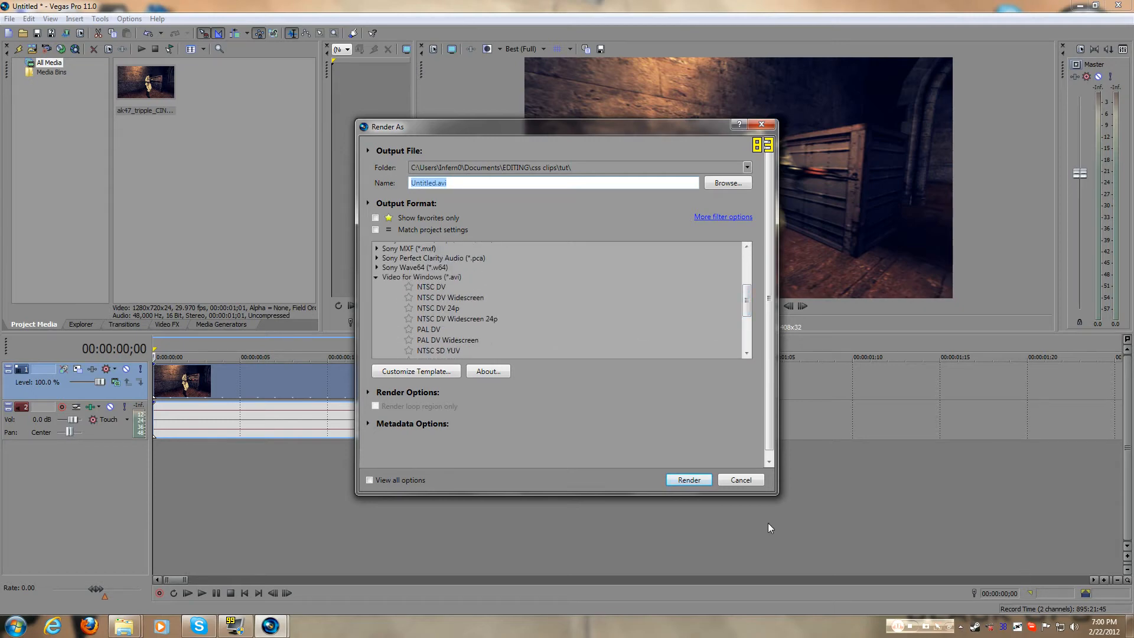
{"action": "left_click", "coordinate": [741, 479]}
- Open the Render As settings and choose the HD 720-60p YUV template under Video for Windows (*.avi)
{"action": "left_click", "coordinate": [10, 18]}
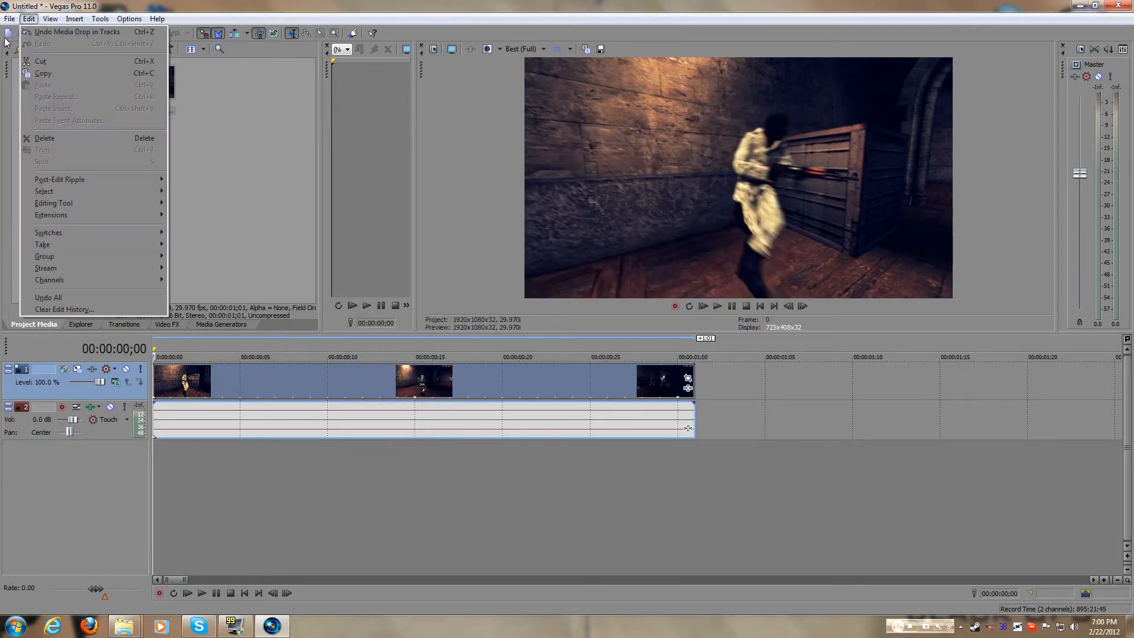
{"action": "left_click", "coordinate": [26, 105]}
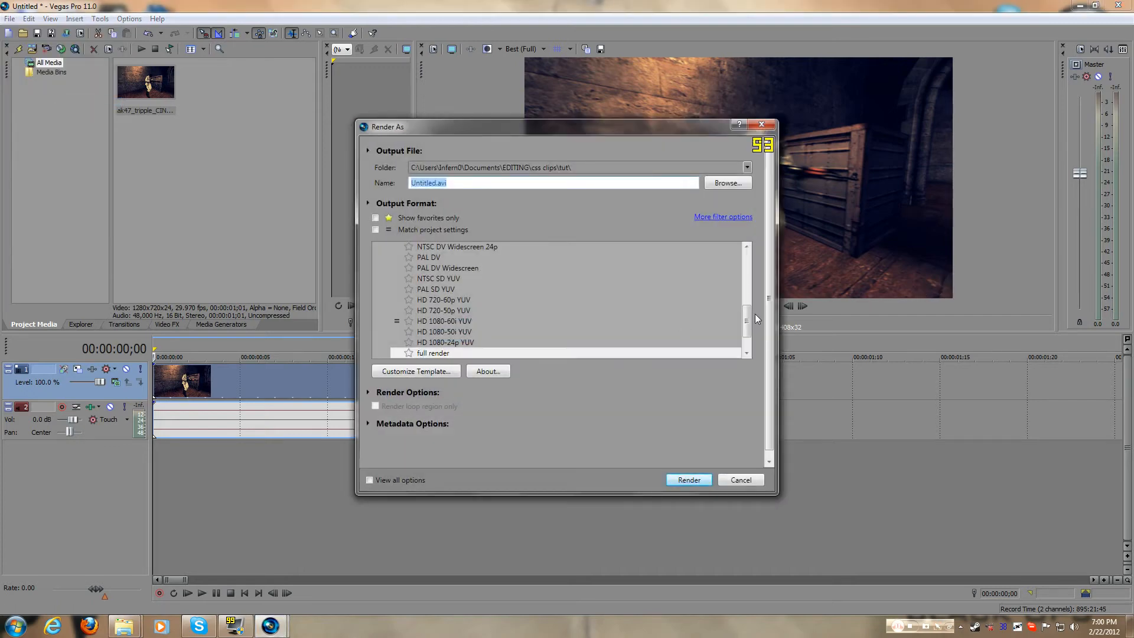
{"action": "left_click_drag", "start_coordinate": [746, 312], "coordinate": [755, 283]}
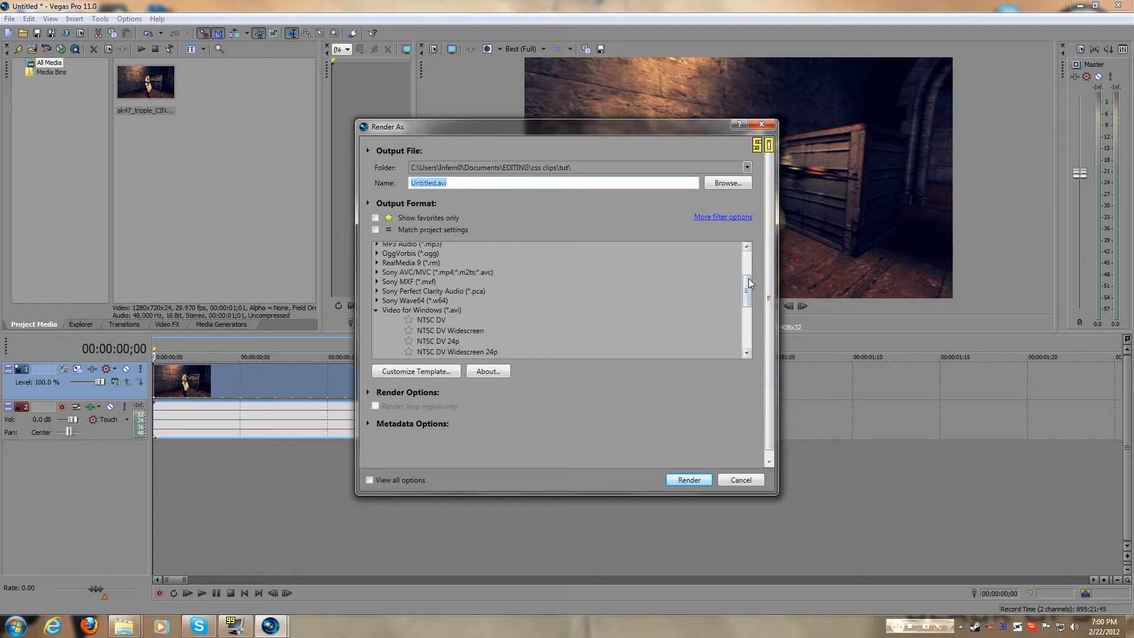
{"action": "left_click_drag", "start_coordinate": [748, 280], "coordinate": [748, 289]}
{"action": "left_click", "coordinate": [388, 281]}
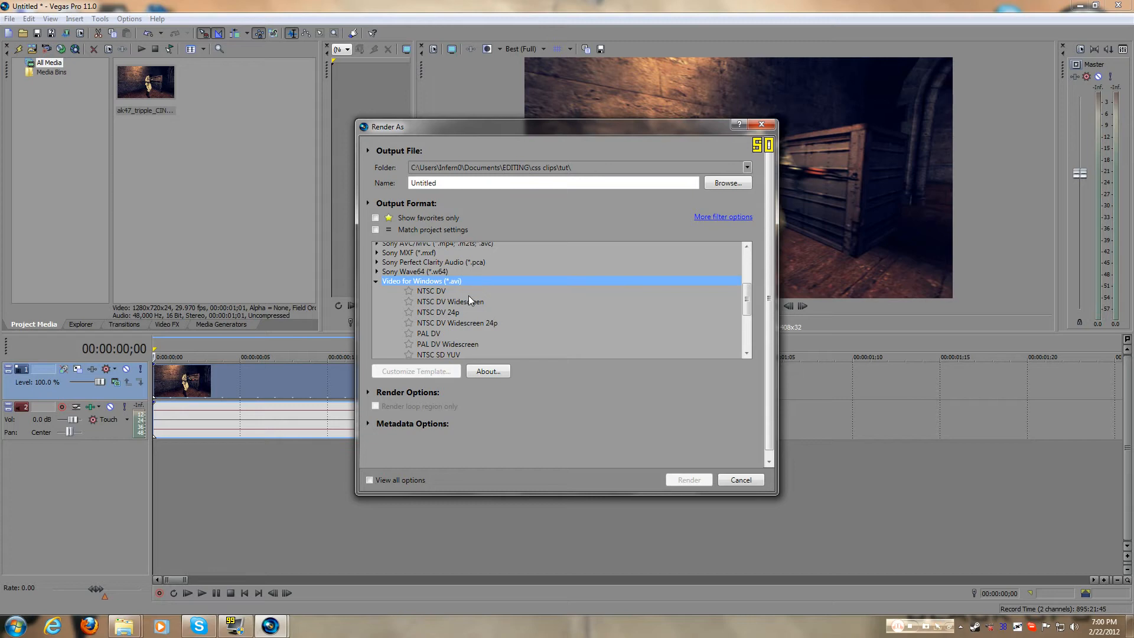
{"action": "scroll", "coordinate": [469, 296], "scroll_direction": "down", "scroll_amount": 3}
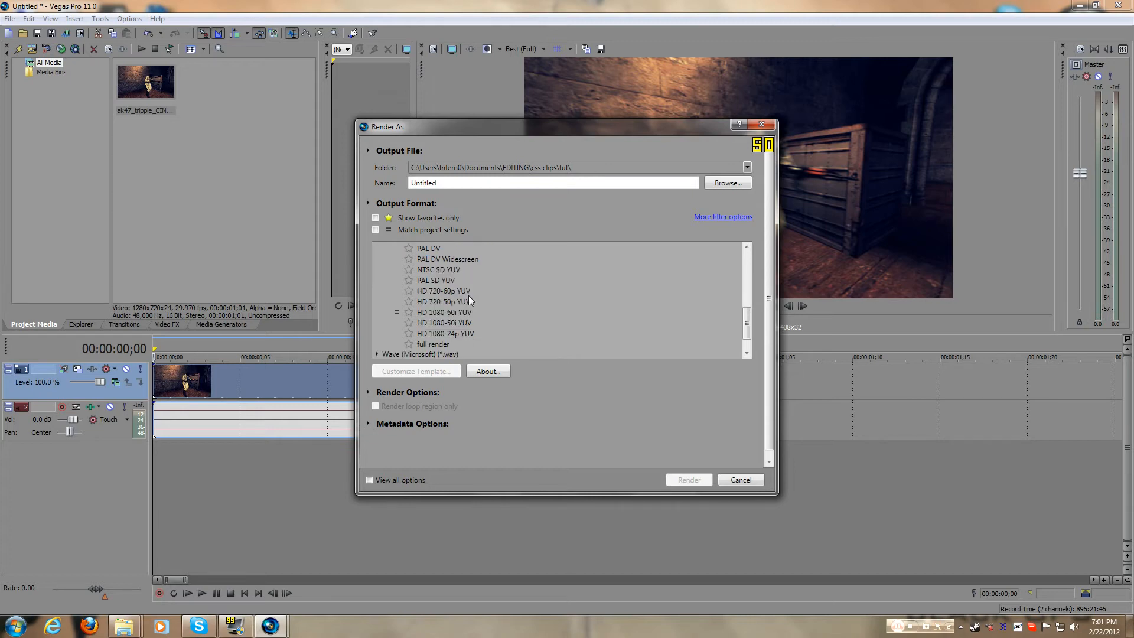
{"action": "left_click", "coordinate": [434, 291]}
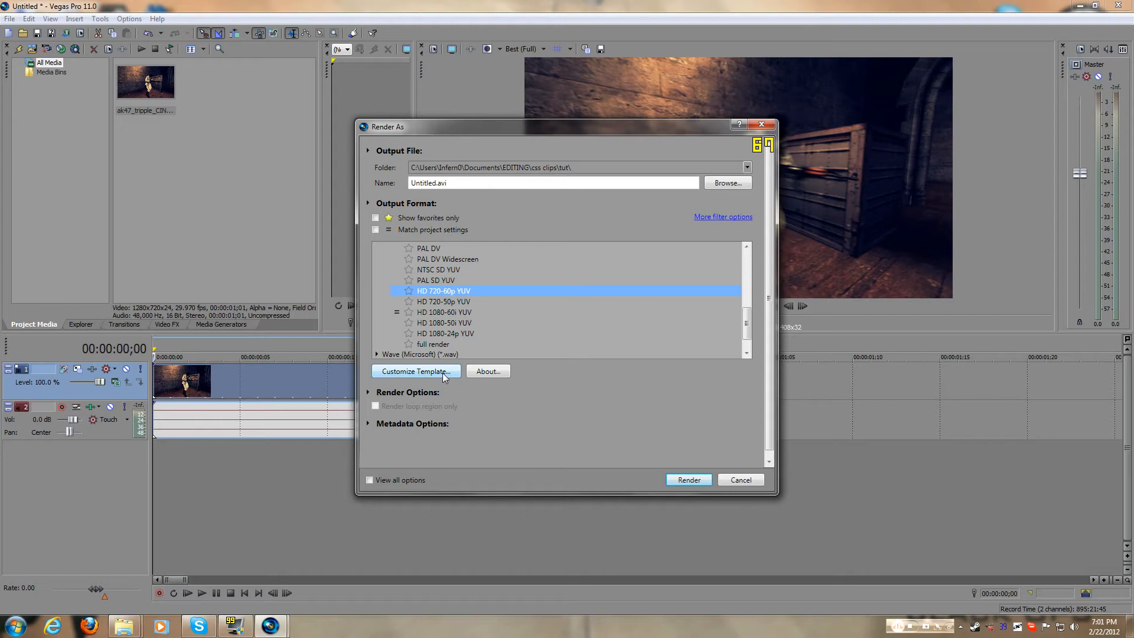
{"action": "left_click", "coordinate": [430, 344]}
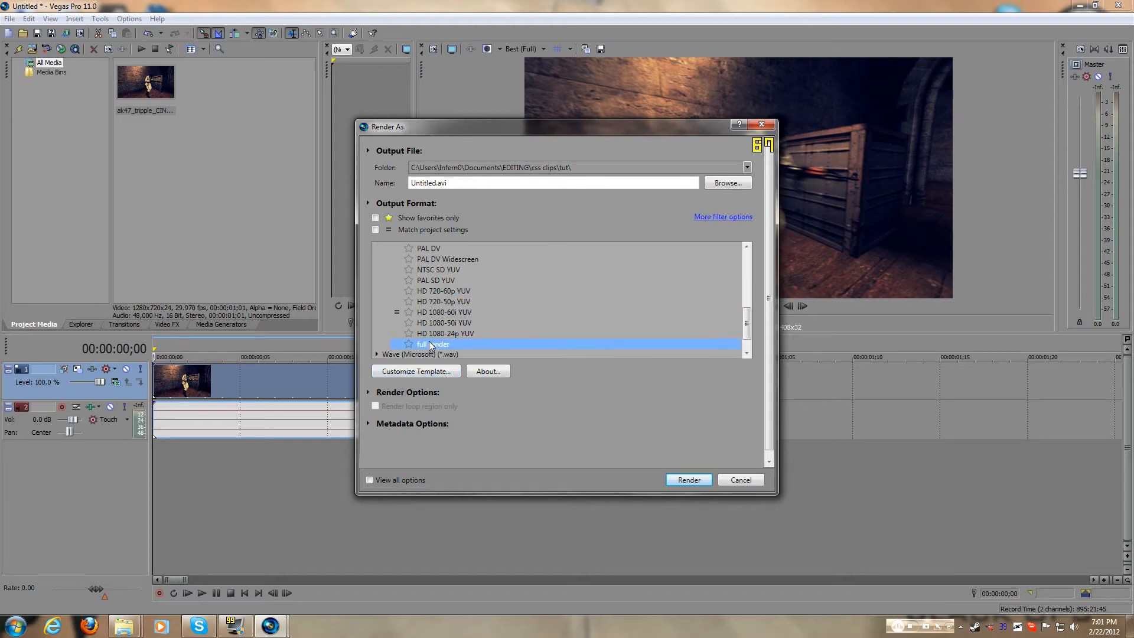
{"action": "left_click", "coordinate": [463, 288]}
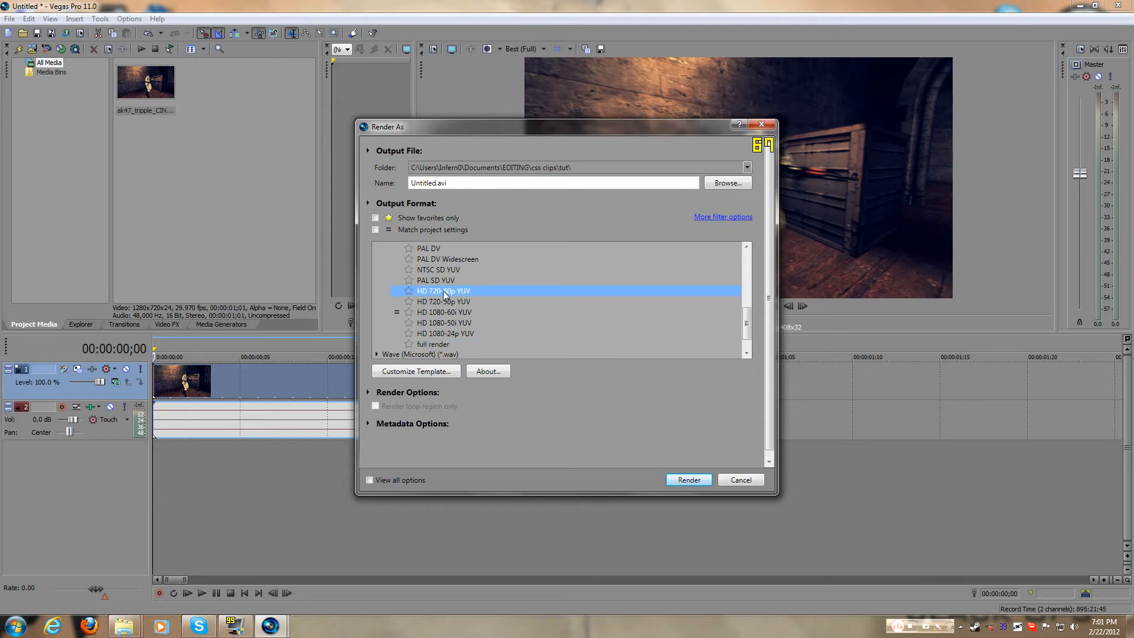
- Customize the template with a 29.97 frame rate and Uncompressed video format, keeping the 1280x720 frame size and progressive scan
{"action": "left_click", "coordinate": [423, 372]}
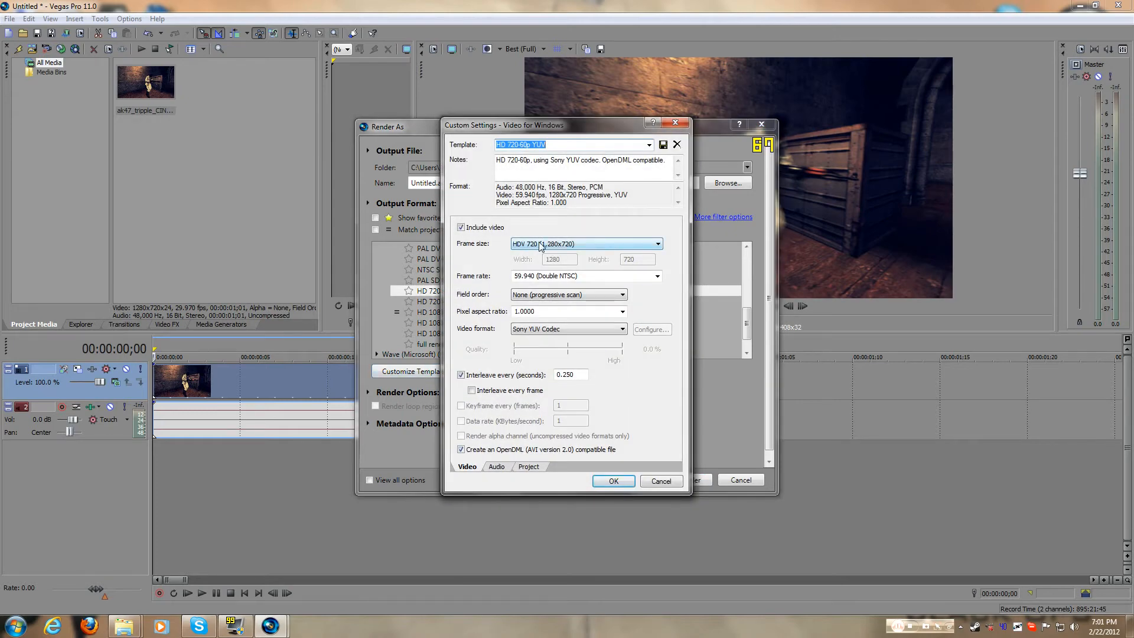
{"action": "mouse_move", "coordinate": [608, 125]}
{"action": "left_mouse_down"}
{"action": "mouse_move", "coordinate": [720, 120]}
{"action": "mouse_move", "coordinate": [622, 120]}
{"action": "left_mouse_up"}
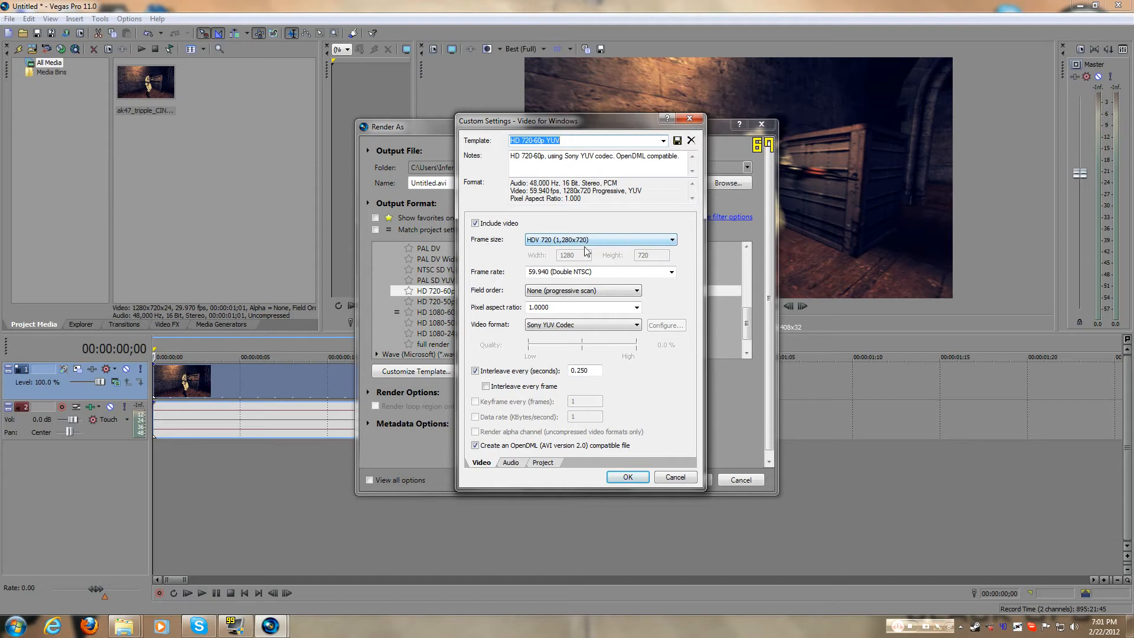
{"action": "left_click", "coordinate": [642, 271]}
{"action": "type", "text": "29.97"}
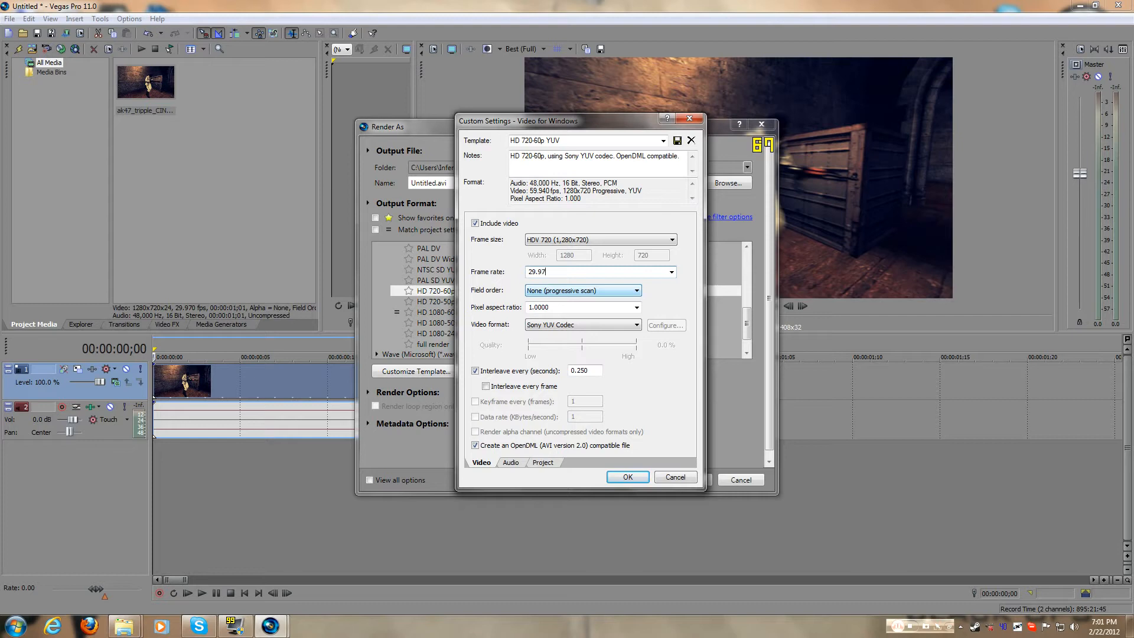
{"action": "left_click", "coordinate": [604, 269]}
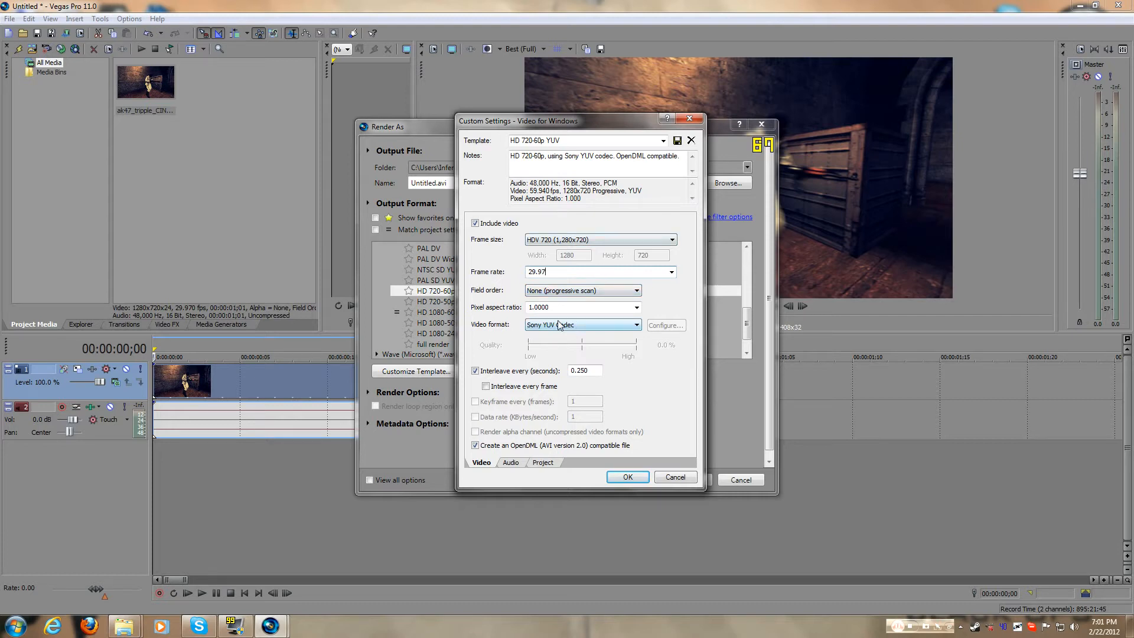
{"action": "left_click", "coordinate": [575, 324]}
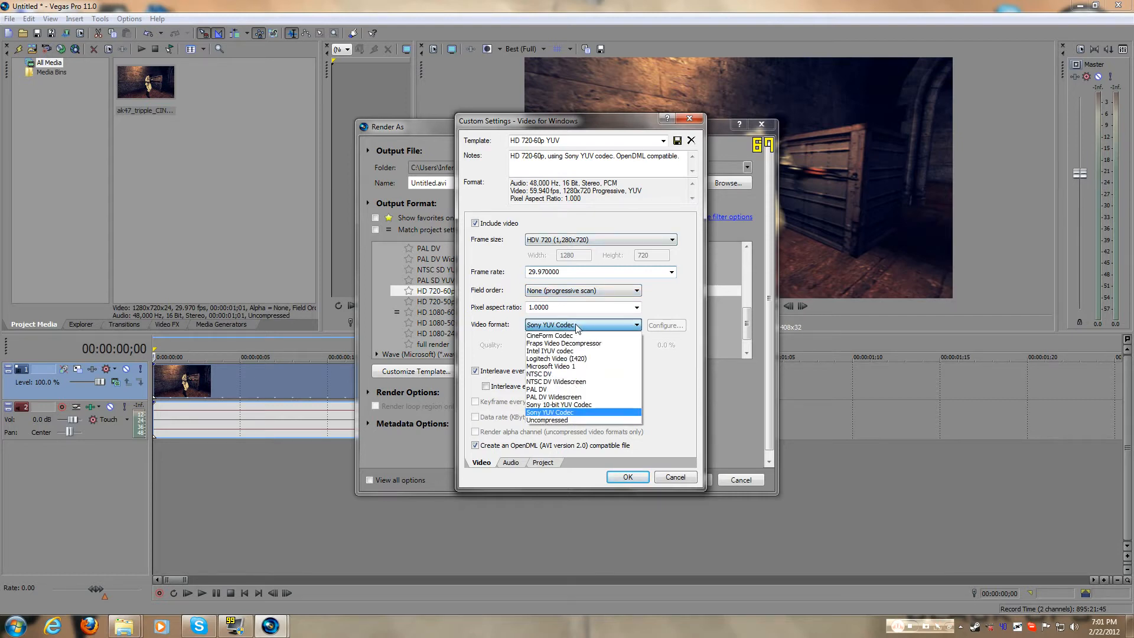
{"action": "left_click", "coordinate": [558, 420]}
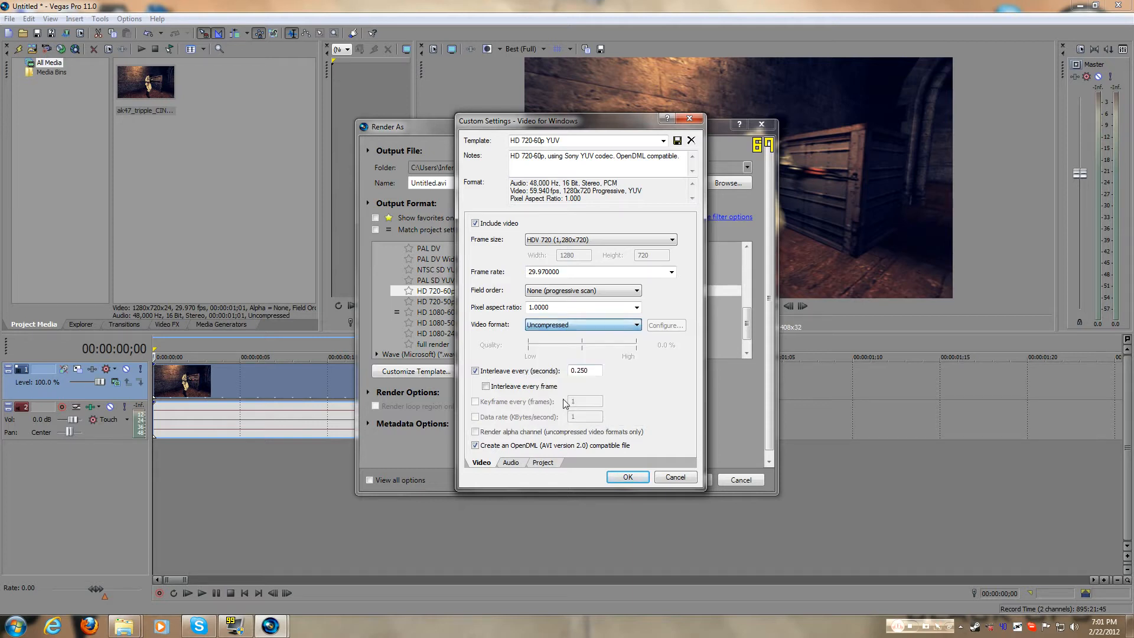
{"action": "left_click", "coordinate": [578, 293]}
{"action": "left_click", "coordinate": [582, 294]}
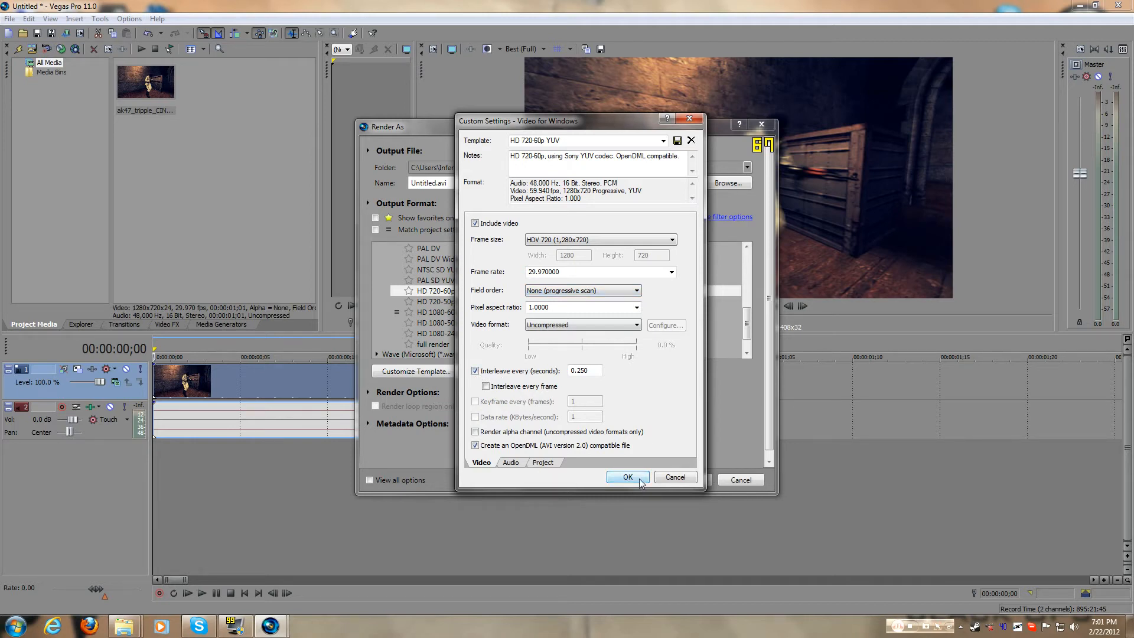
- Check the template's audio settings, then cancel the custom settings and the render setup
{"action": "left_click", "coordinate": [510, 465]}
{"action": "left_click", "coordinate": [534, 463]}
{"action": "left_click", "coordinate": [521, 463]}
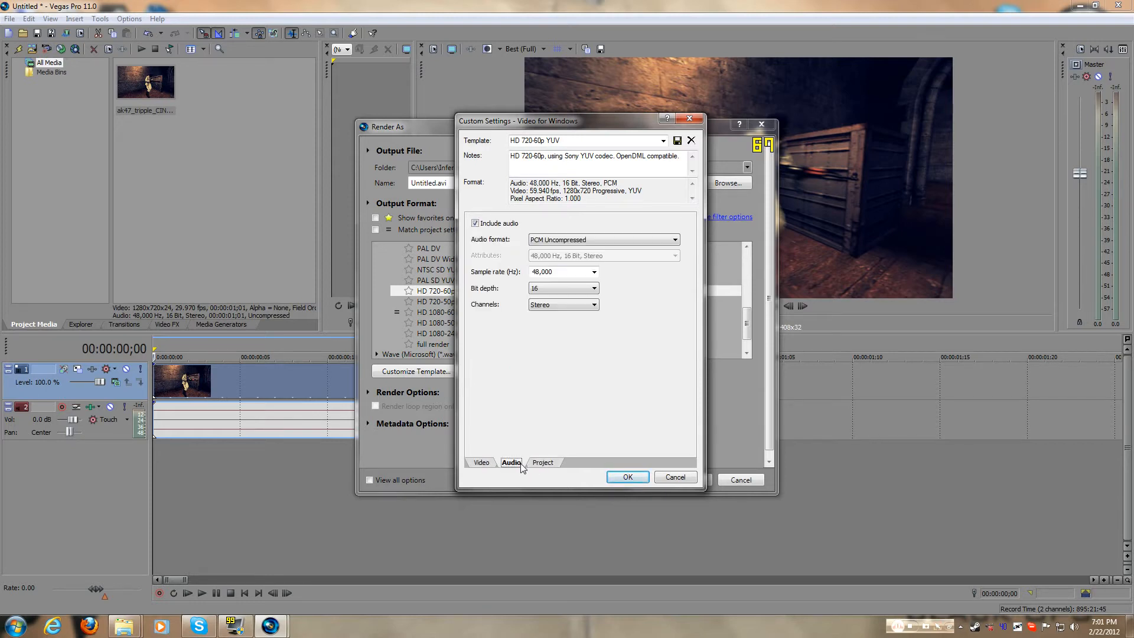
{"action": "left_click", "coordinate": [491, 463]}
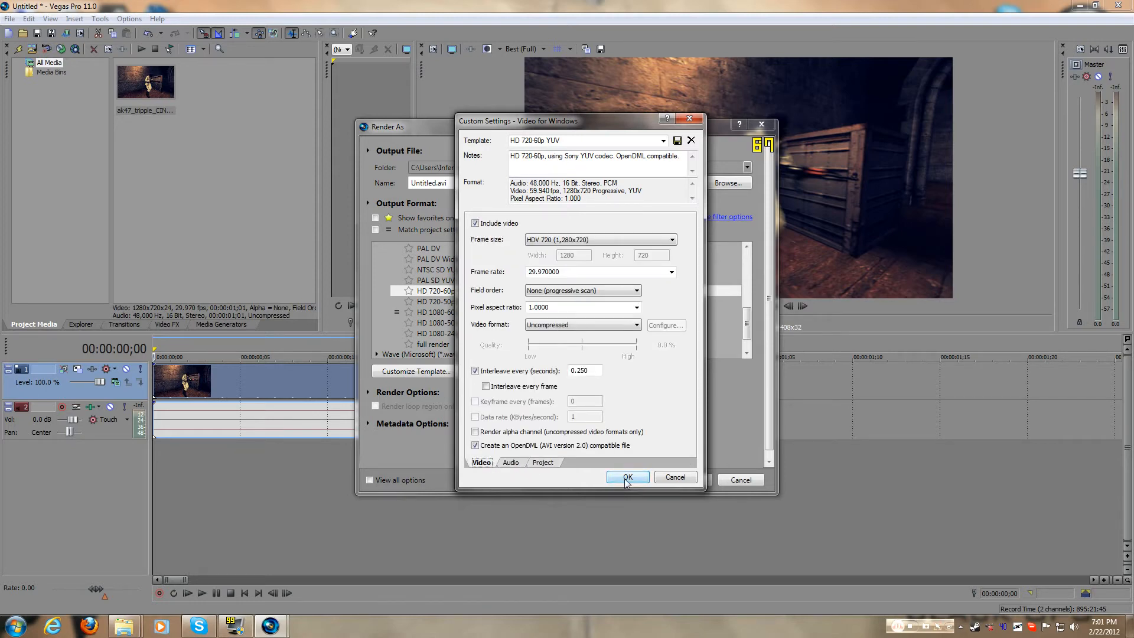
{"action": "left_click", "coordinate": [676, 477]}
{"action": "left_click", "coordinate": [741, 480]}
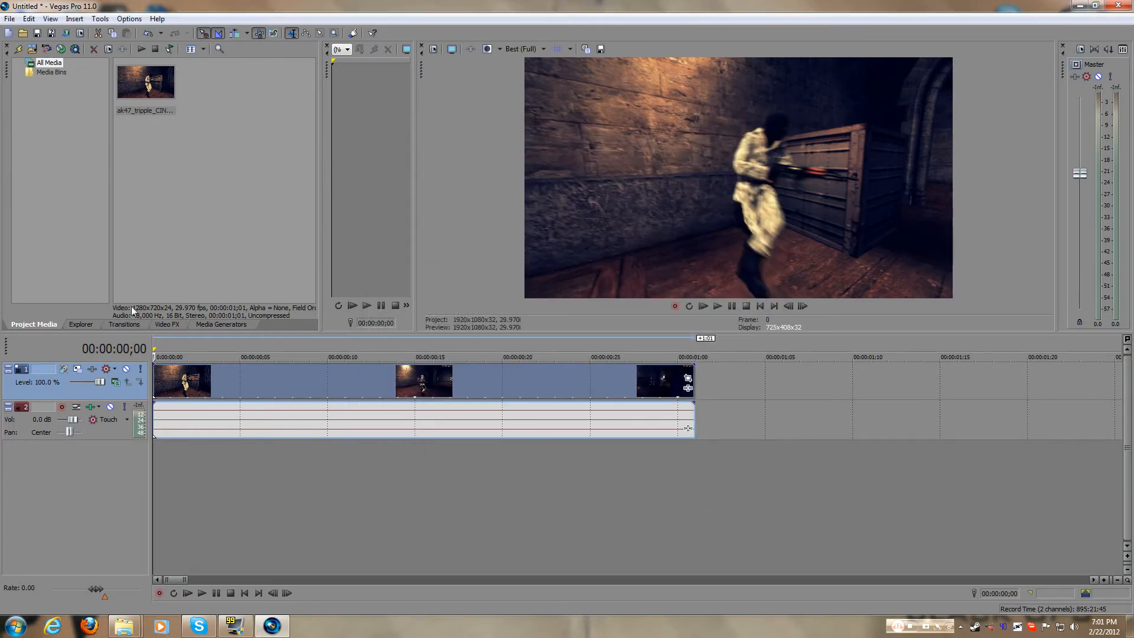
{"action": "left_click", "coordinate": [179, 378]}
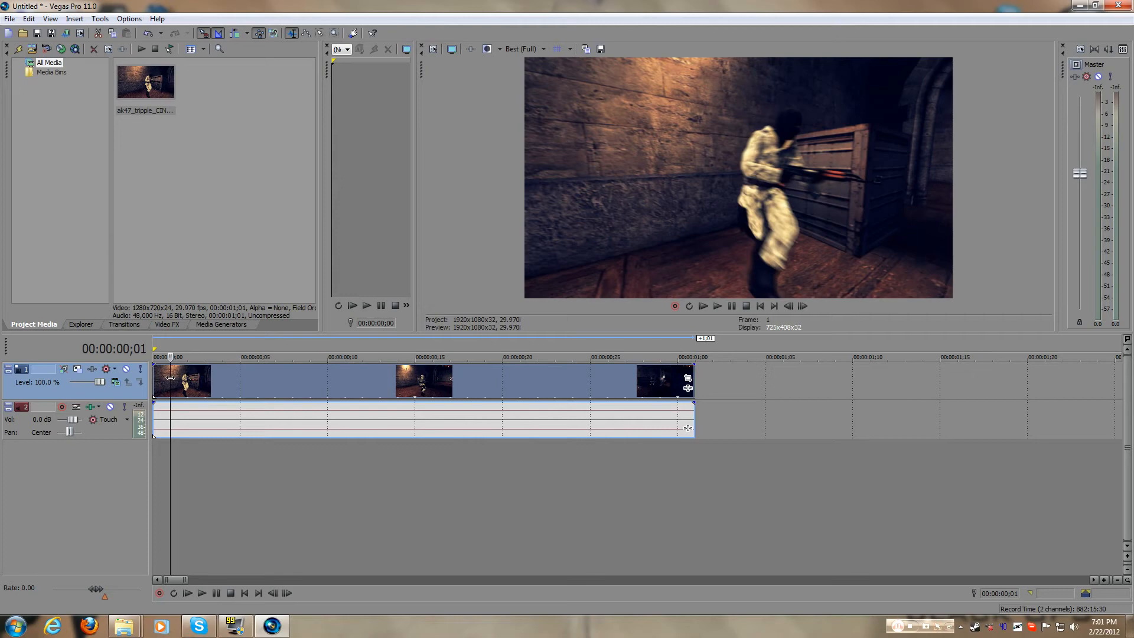
{"action": "left_click", "coordinate": [238, 381]}
{"action": "left_click_drag", "start_coordinate": [238, 381], "coordinate": [257, 398]}
{"action": "key", "text": "Home"}
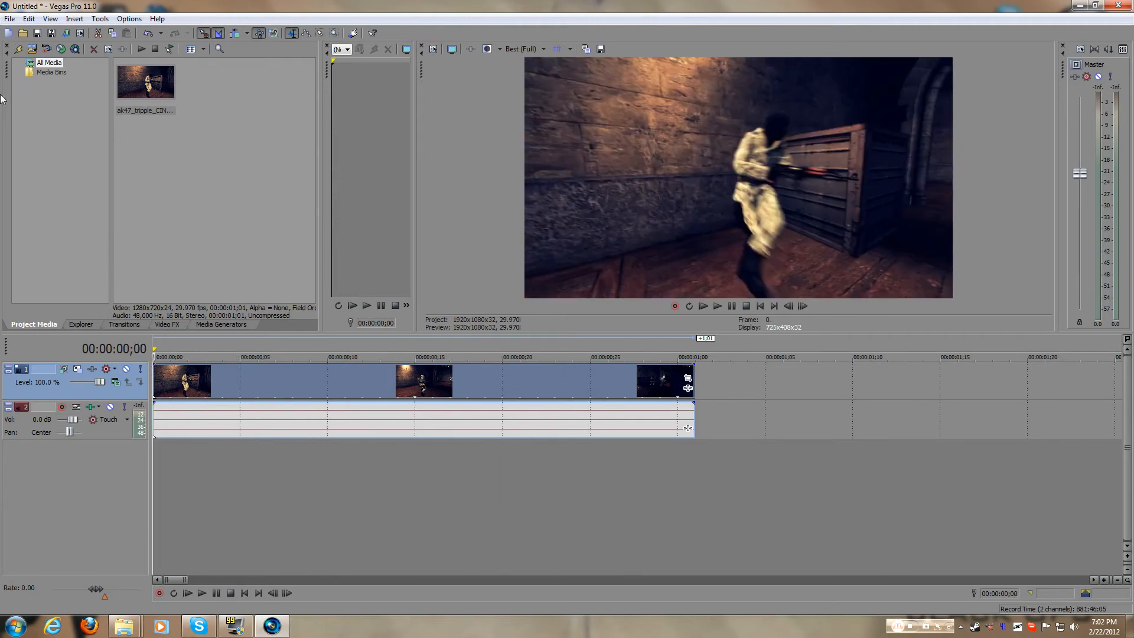
{"action": "left_click", "coordinate": [8, 19]}
{"action": "left_click", "coordinate": [8, 19]}
{"action": "left_click", "coordinate": [8, 19]}
{"action": "left_click", "coordinate": [172, 390]}
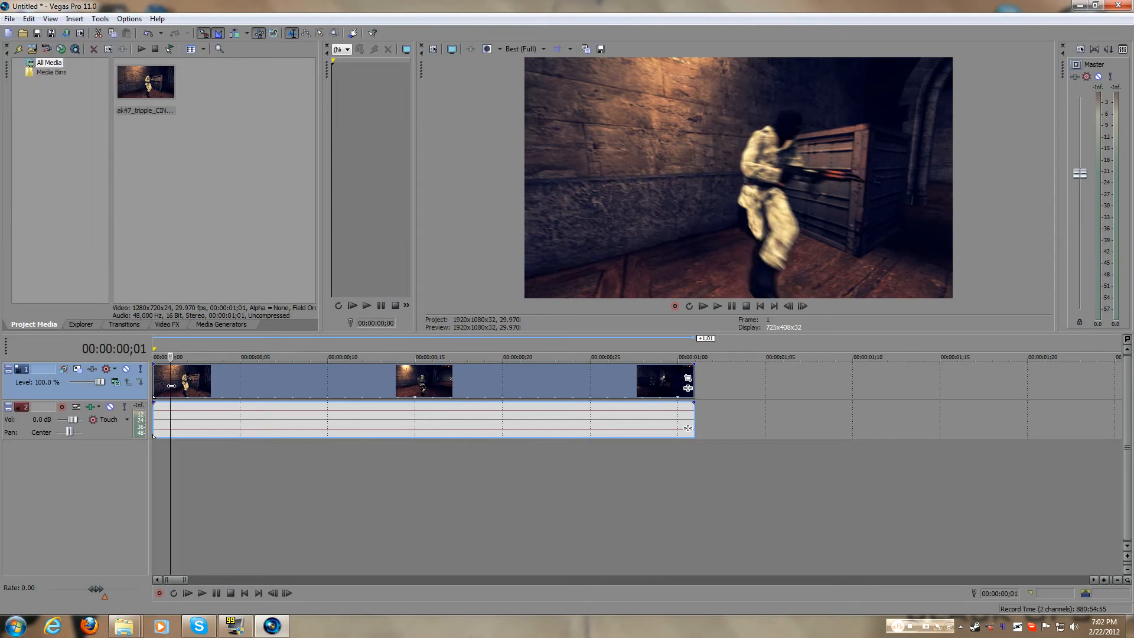
{"action": "left_click", "coordinate": [262, 384]}
{"action": "key", "text": "space"}
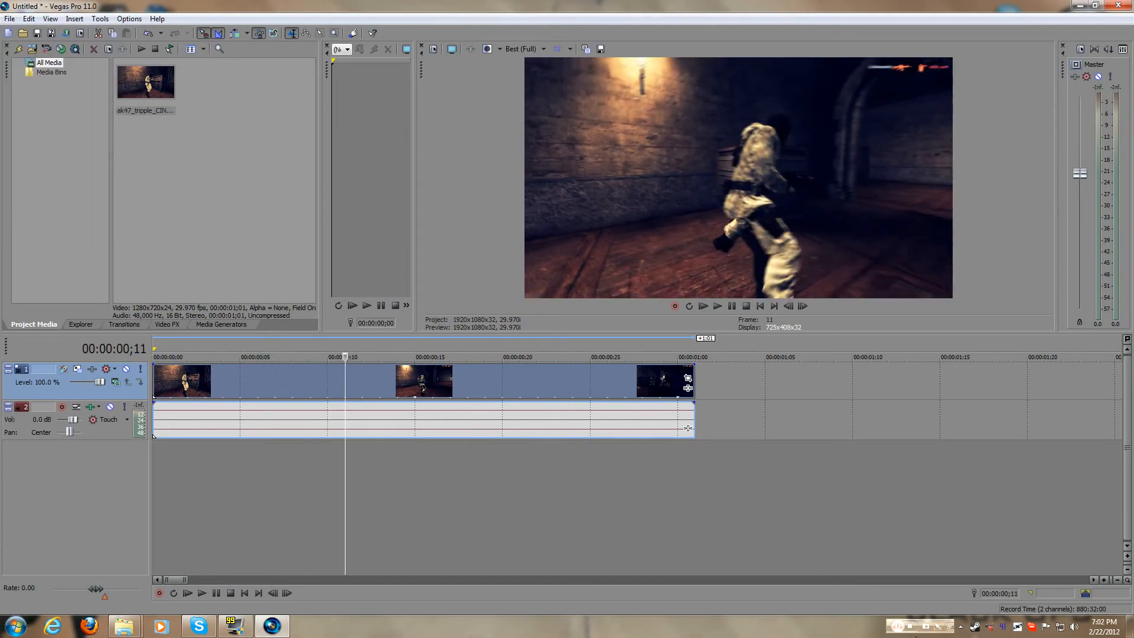
{"action": "left_click", "coordinate": [899, 627]}
{"action": "left_click_drag", "start_coordinate": [344, 378], "coordinate": [153, 379]}
{"action": "left_click", "coordinate": [187, 381]}
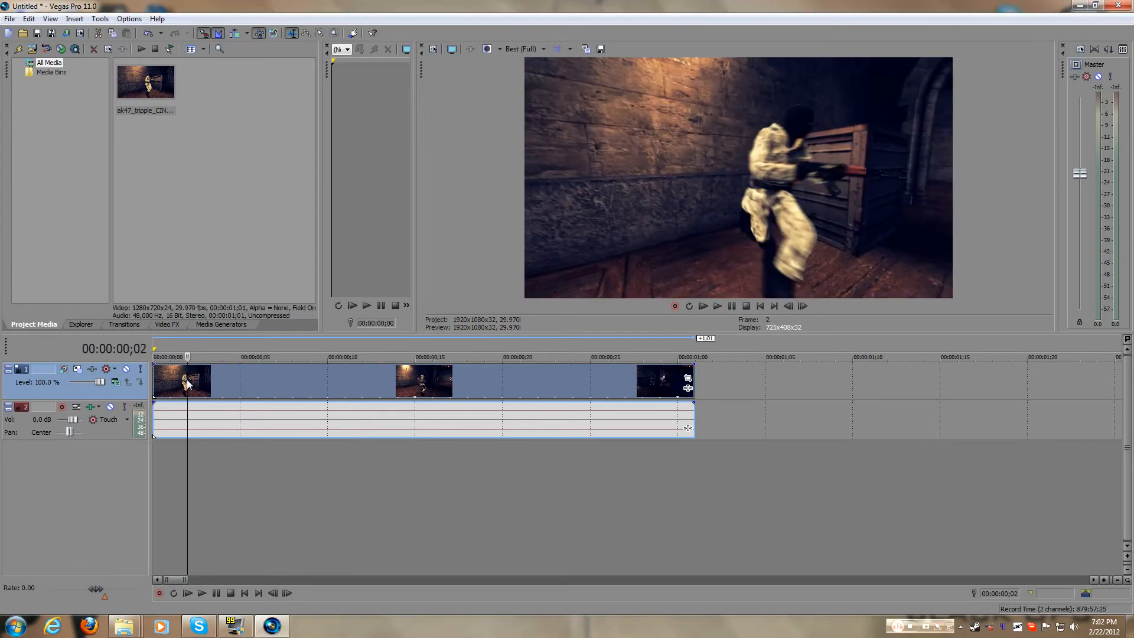
- Turn on the Disable Resample switch for the video event on the timeline
{"action": "right_click", "coordinate": [256, 377]}
{"action": "left_click", "coordinate": [239, 381]}
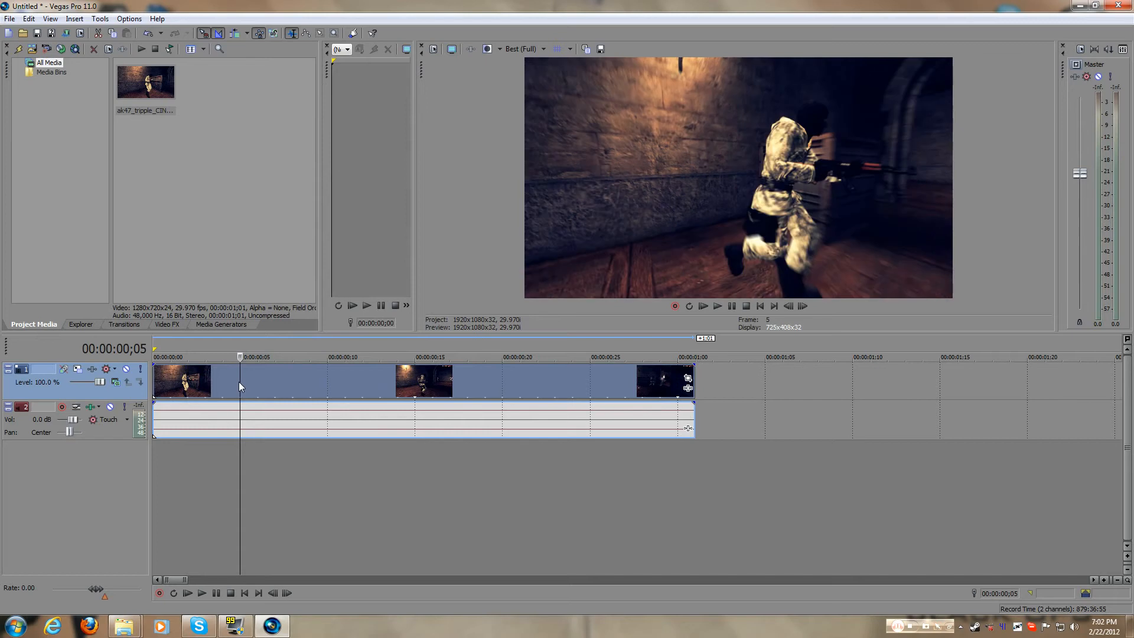
{"action": "right_click", "coordinate": [218, 374]}
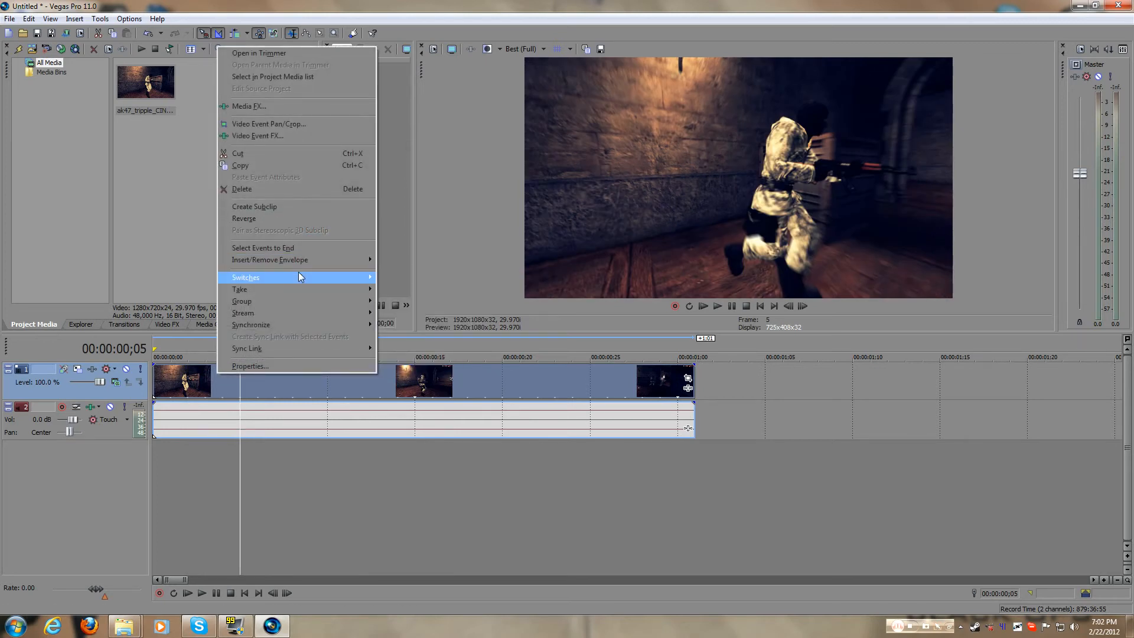
{"action": "mouse_move", "coordinate": [284, 280]}
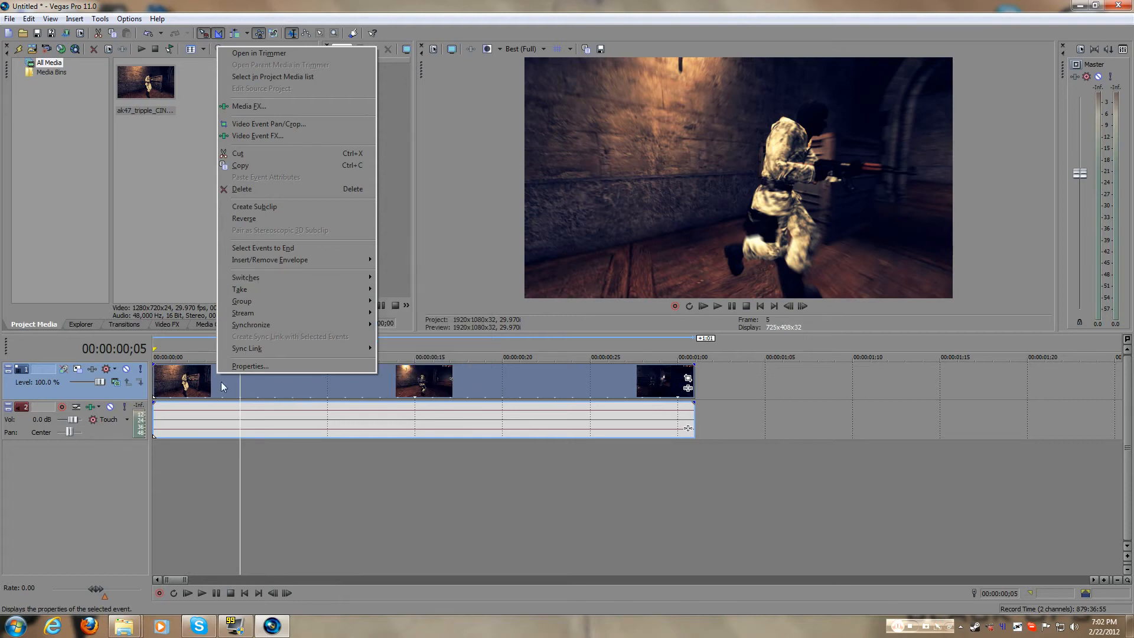
{"action": "left_click", "coordinate": [186, 383]}
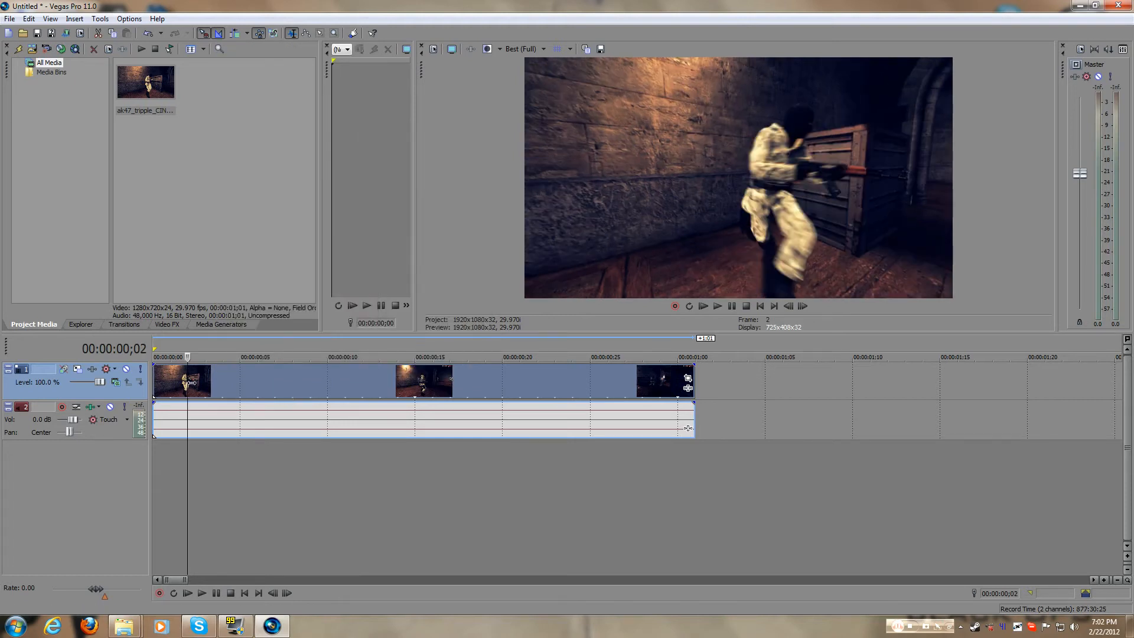
{"action": "right_click", "coordinate": [252, 377]}
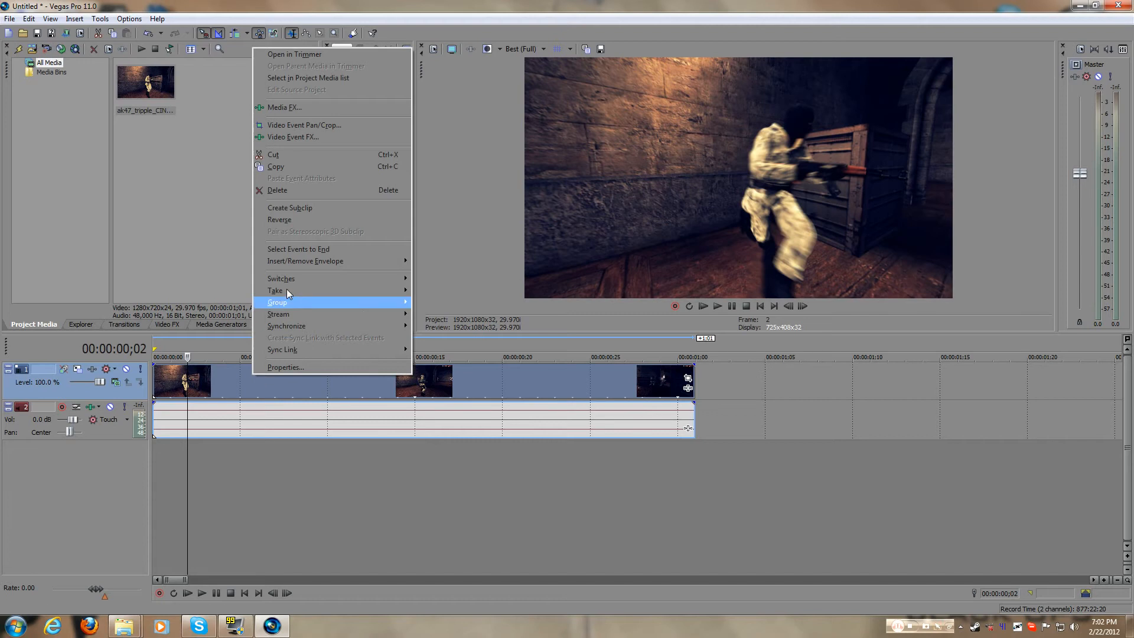
{"action": "mouse_move", "coordinate": [295, 277]}
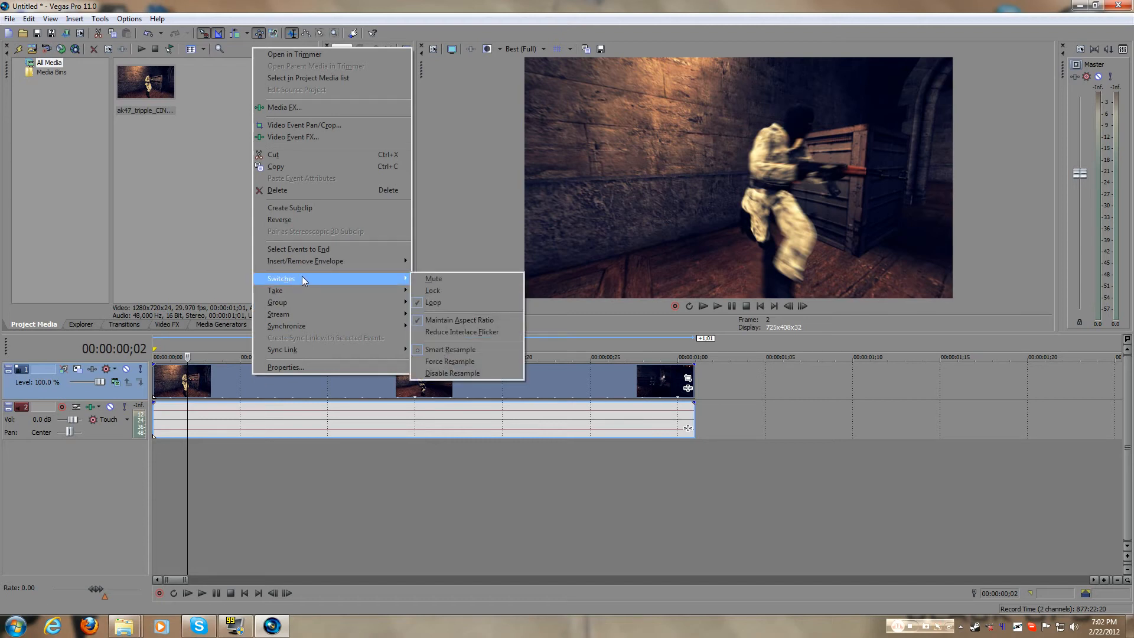
{"action": "left_click", "coordinate": [452, 373]}
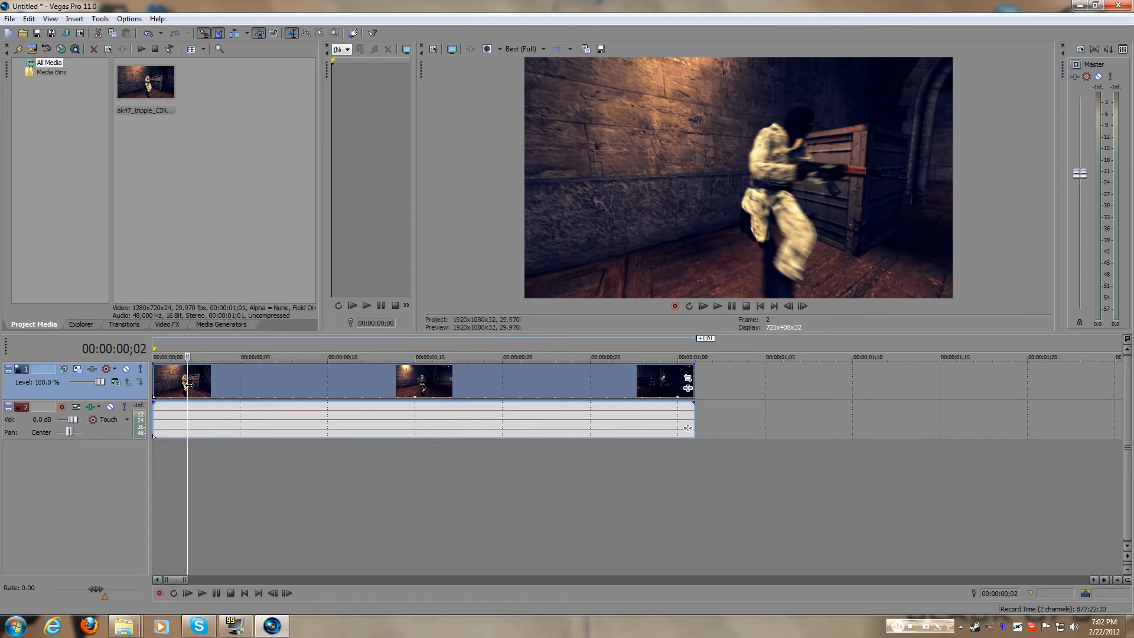
- Move the playhead back to the start of the timeline, play the clip in the preview and stop it
{"action": "left_click_drag", "start_coordinate": [187, 357], "coordinate": [124, 382]}
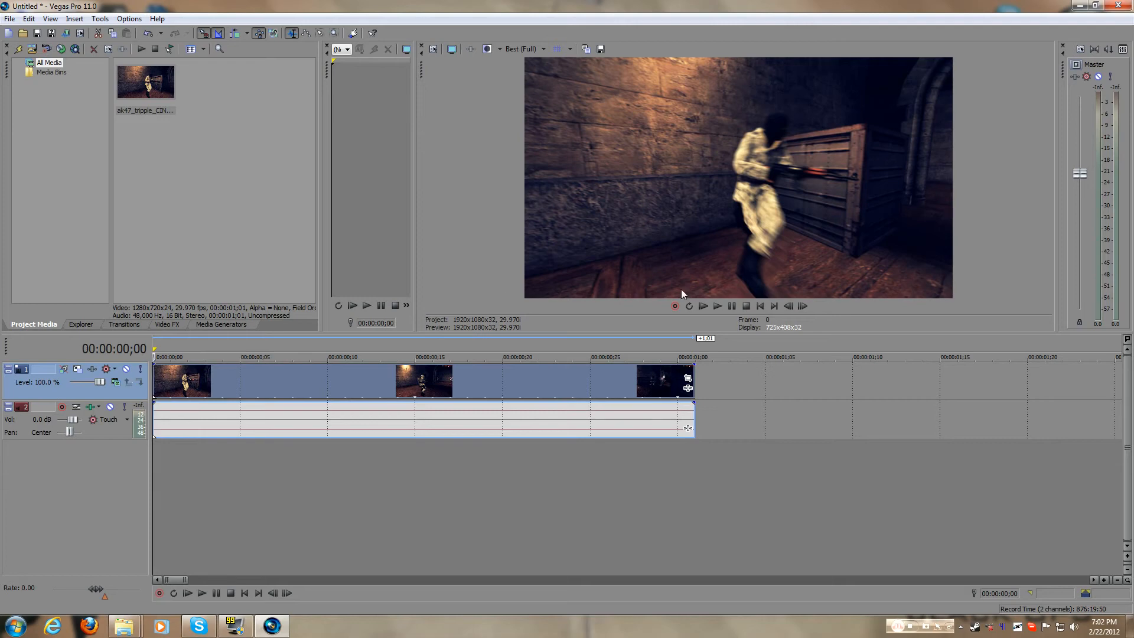
{"action": "left_click", "coordinate": [718, 305]}
{"action": "left_click", "coordinate": [747, 306]}
- Render the project as Untitled.avi in the tut folder with the saved "full render" Video for Windows template
{"action": "left_click", "coordinate": [9, 18]}
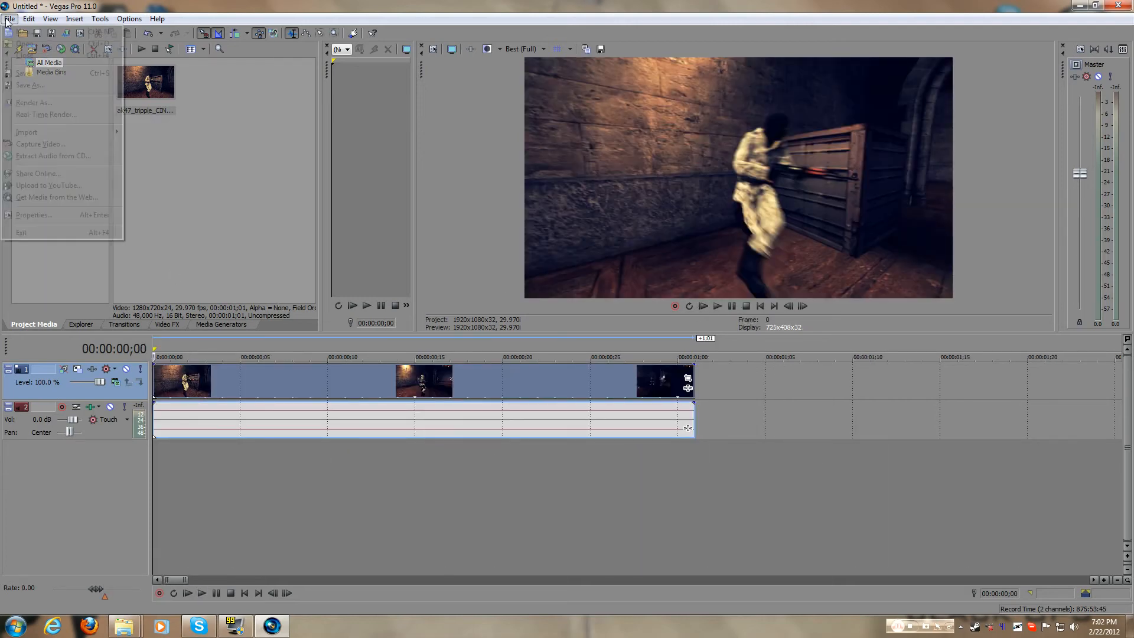
{"action": "left_click", "coordinate": [41, 104]}
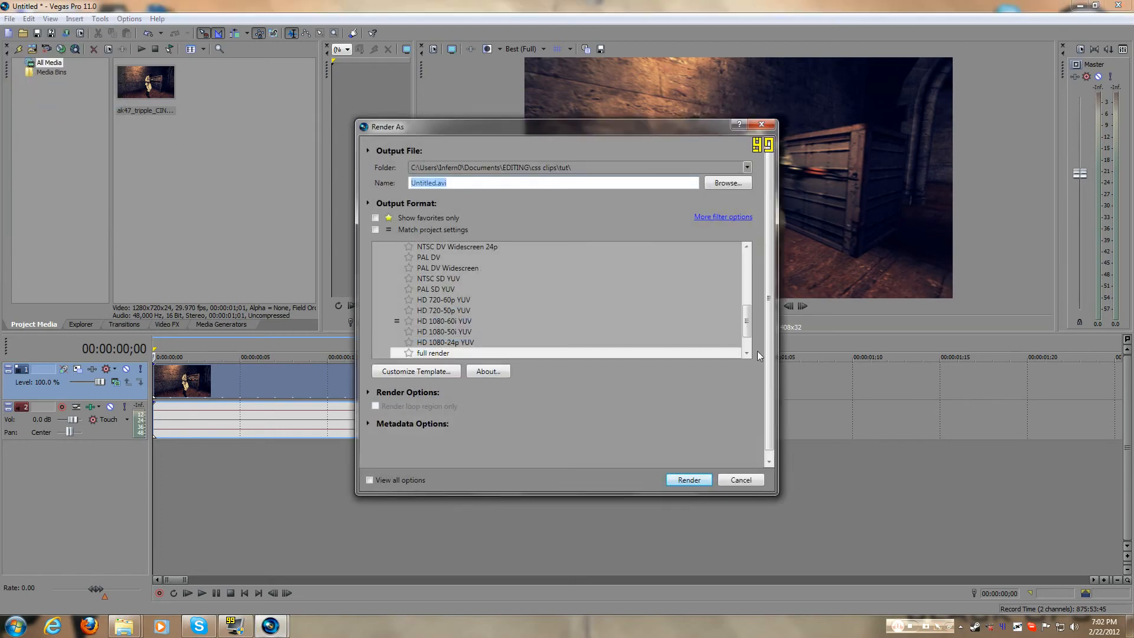
{"action": "left_click", "coordinate": [441, 300]}
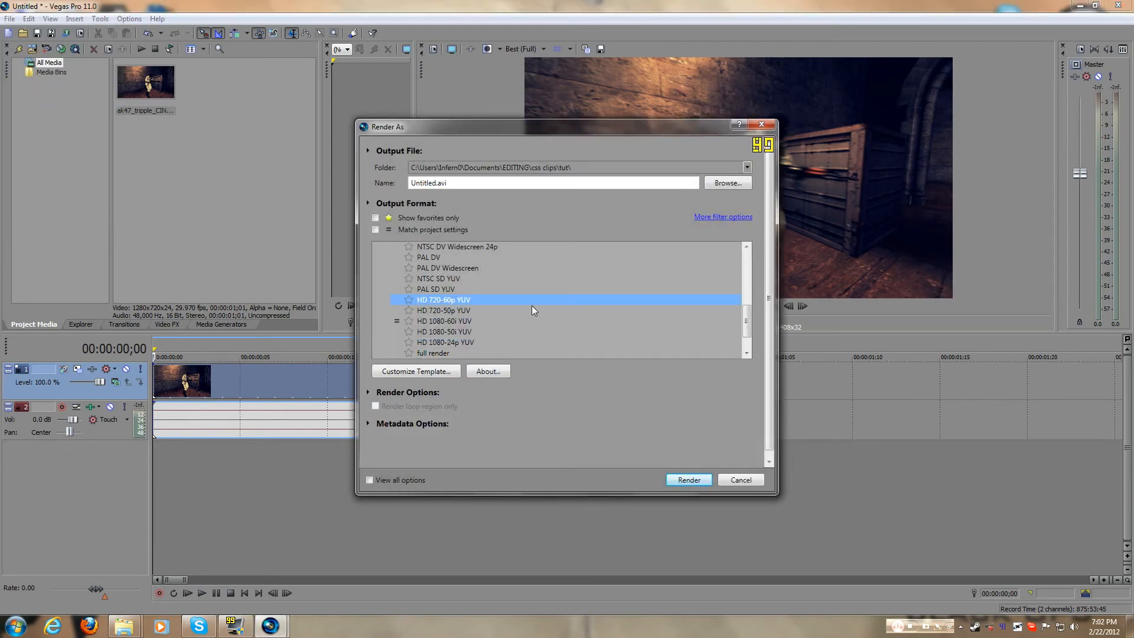
{"action": "left_click", "coordinate": [430, 353]}
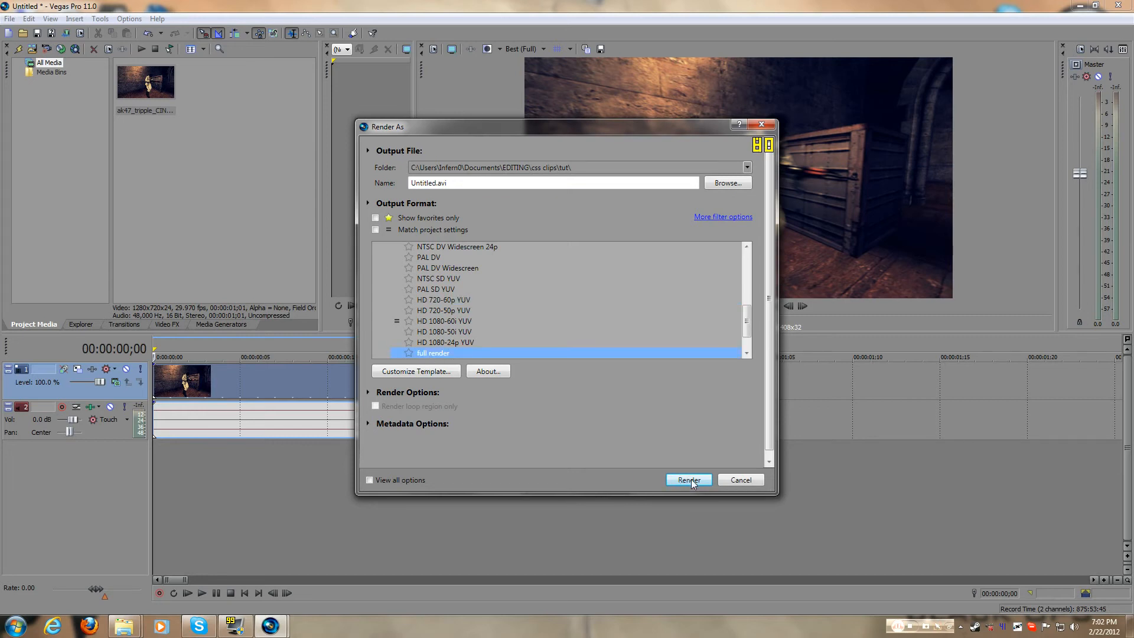
{"action": "left_click", "coordinate": [725, 183]}
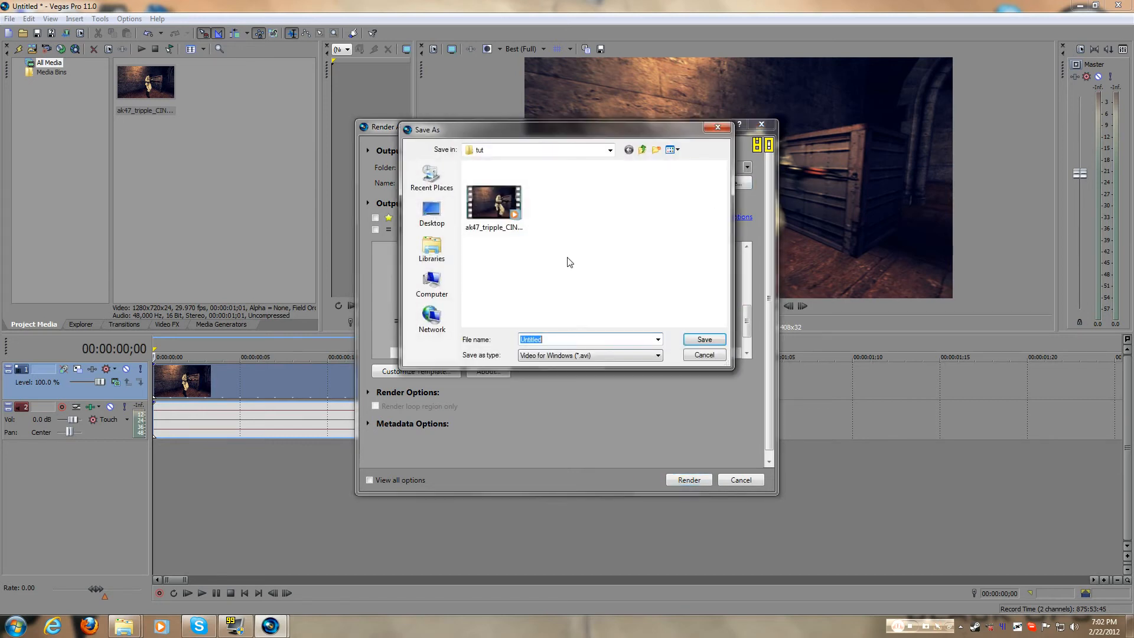
{"action": "left_click", "coordinate": [720, 339]}
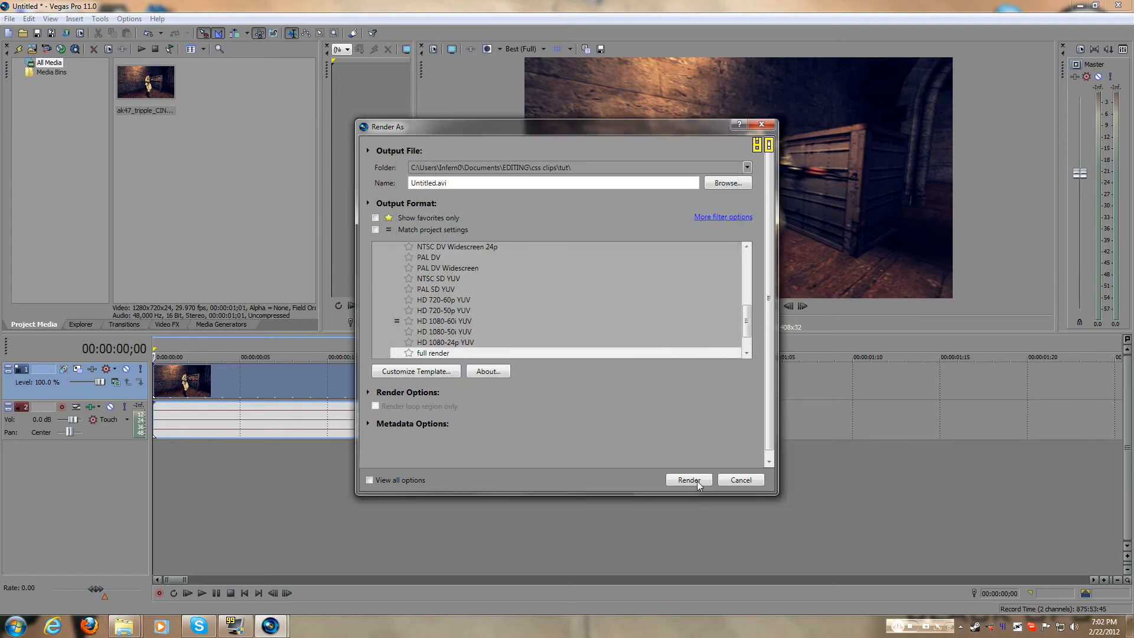
{"action": "left_click", "coordinate": [689, 480]}
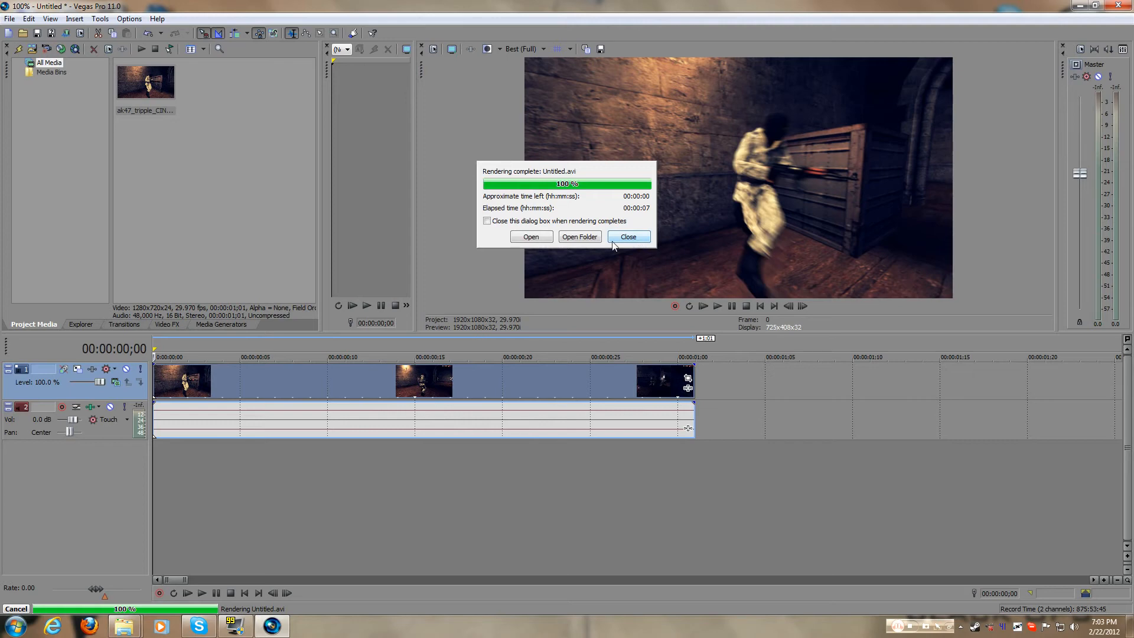
- Play the rendered Untitled.avi in the media player, close it and exit Vegas Pro without saving the project
{"action": "left_click", "coordinate": [534, 237]}
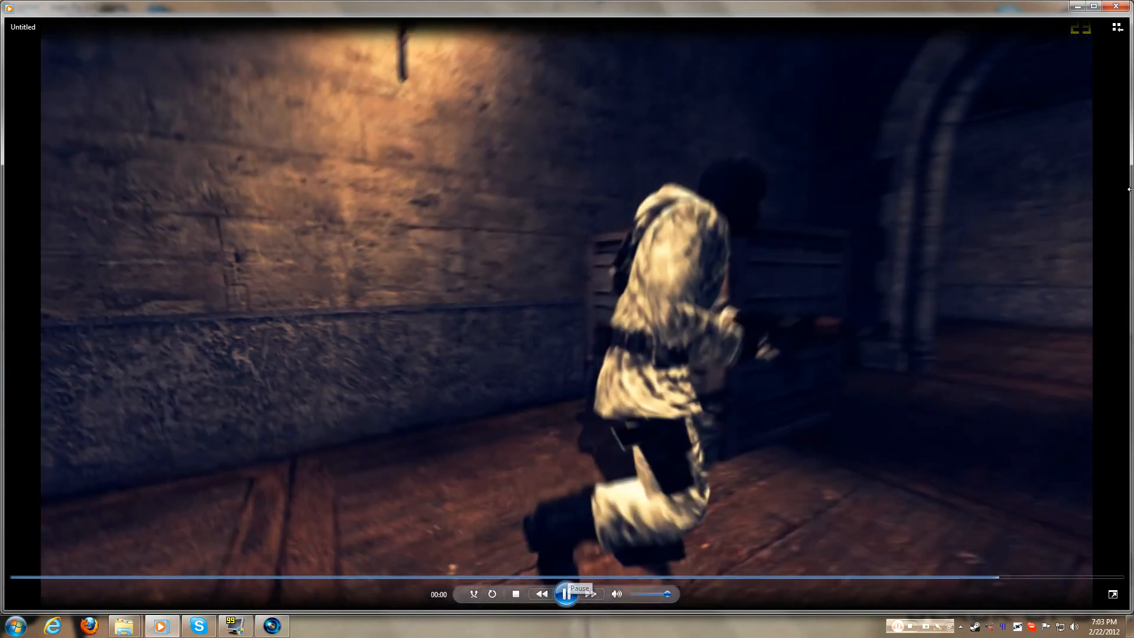
{"action": "left_click", "coordinate": [1109, 7]}
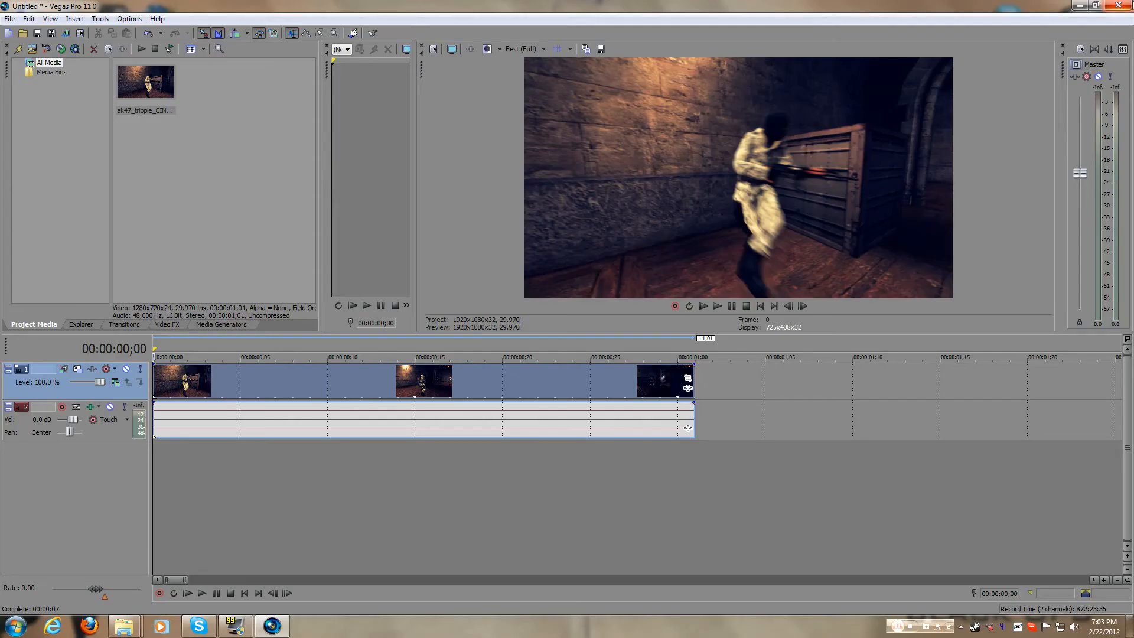
{"action": "left_click", "coordinate": [1125, 5]}
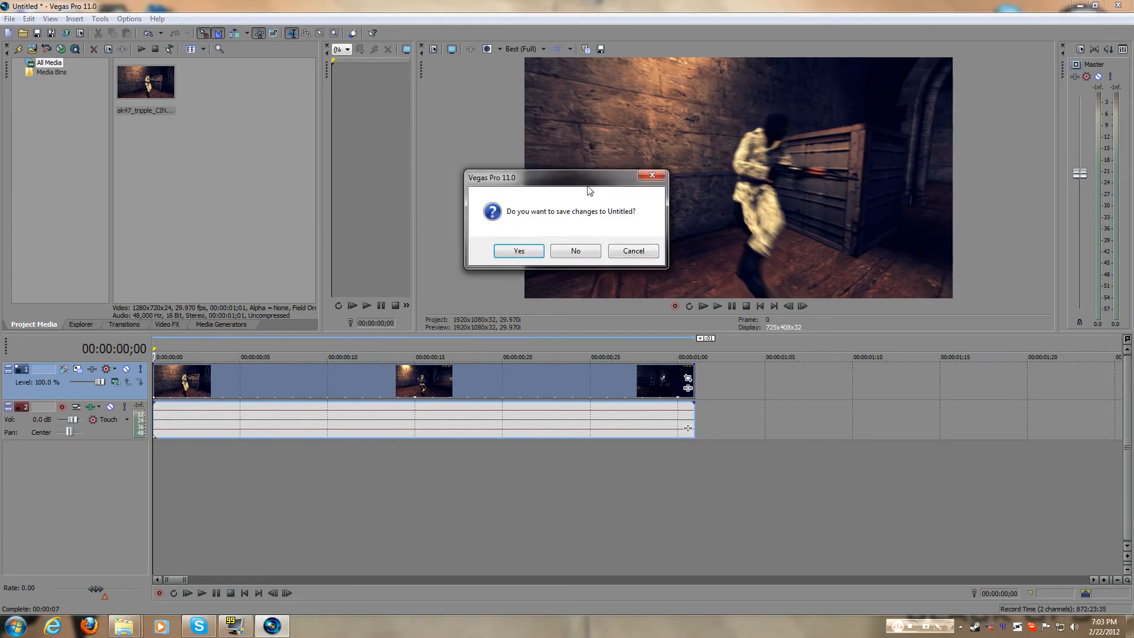
{"action": "left_click", "coordinate": [575, 250]}
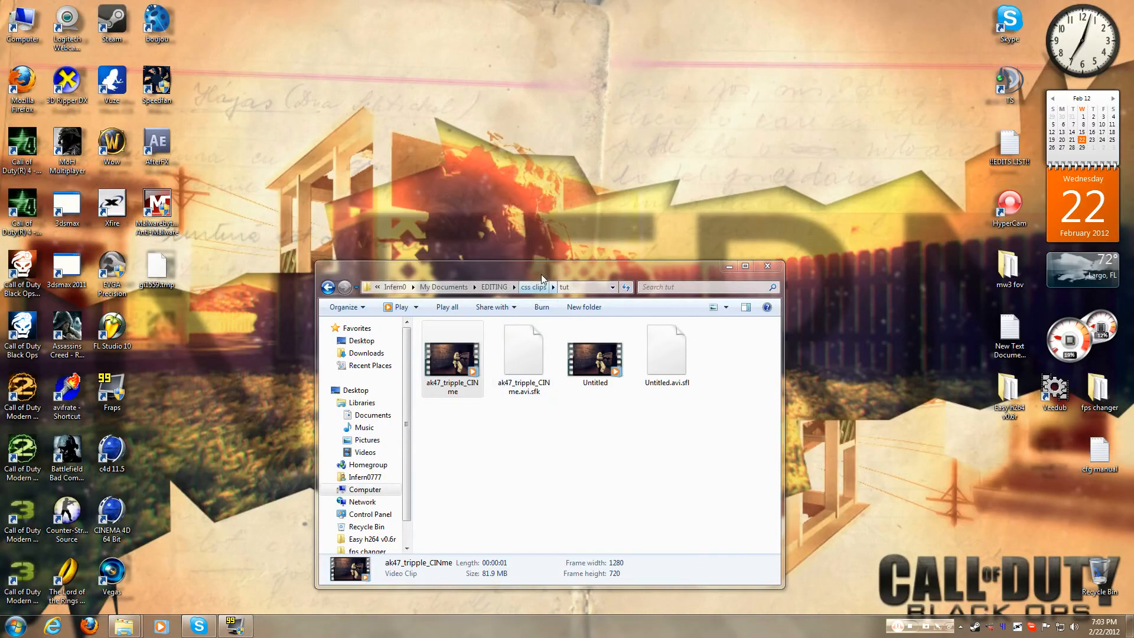
- Compare the file size and frame dimensions of the Untitled and ak47_tripple_CINme clips in the tut folder
{"action": "left_click", "coordinate": [562, 293]}
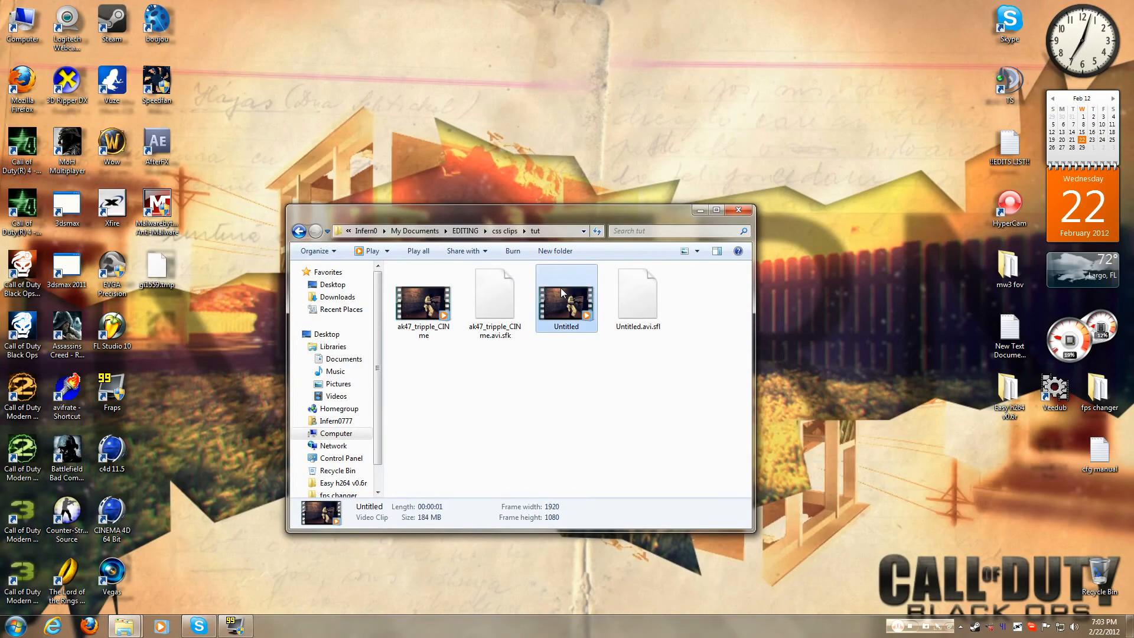
{"action": "left_click", "coordinate": [420, 298]}
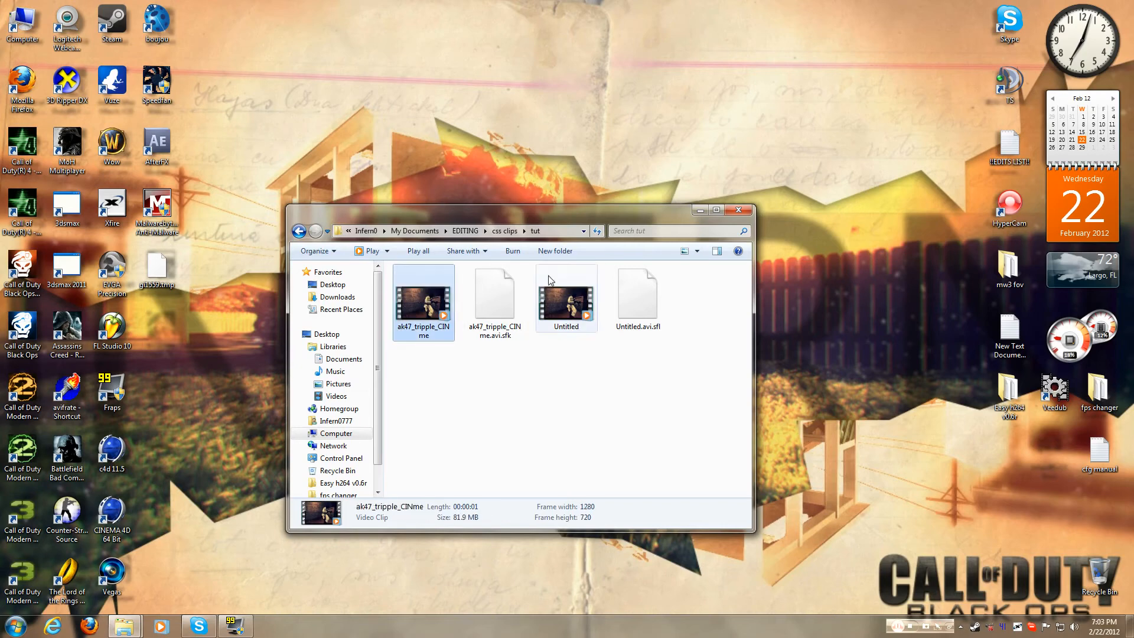
{"action": "left_click", "coordinate": [564, 295]}
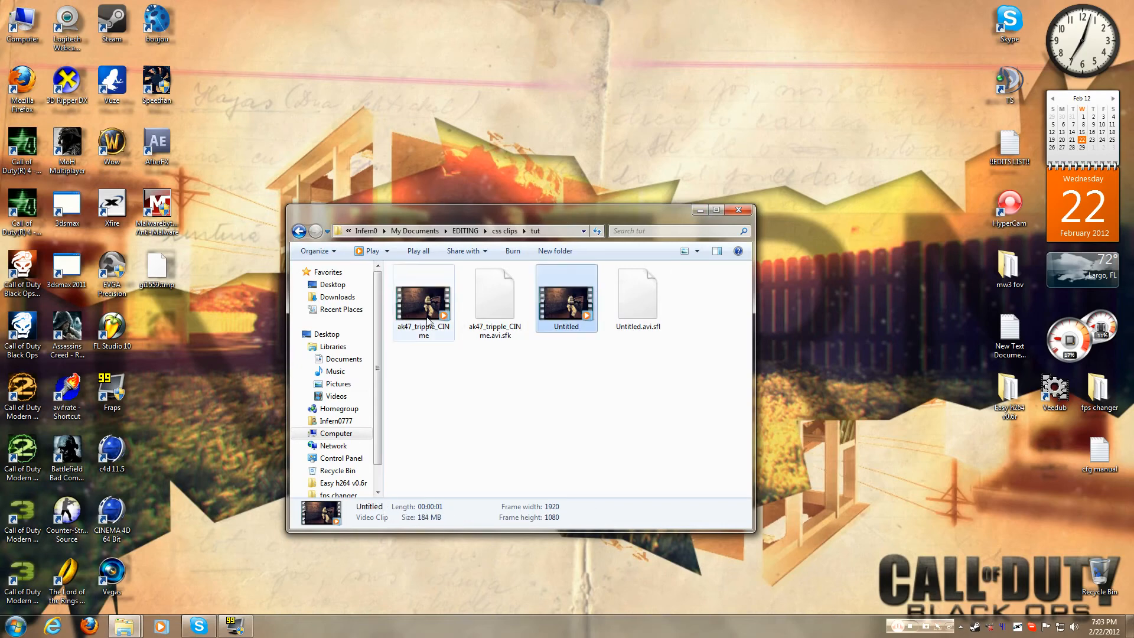
{"action": "left_click", "coordinate": [428, 320]}
{"action": "left_click", "coordinate": [565, 298]}
{"action": "right_click", "coordinate": [565, 81]}
{"action": "left_click", "coordinate": [594, 114]}
{"action": "right_click", "coordinate": [807, 152]}
{"action": "left_click", "coordinate": [830, 186]}
{"action": "right_click", "coordinate": [807, 149]}
{"action": "left_click", "coordinate": [832, 183]}
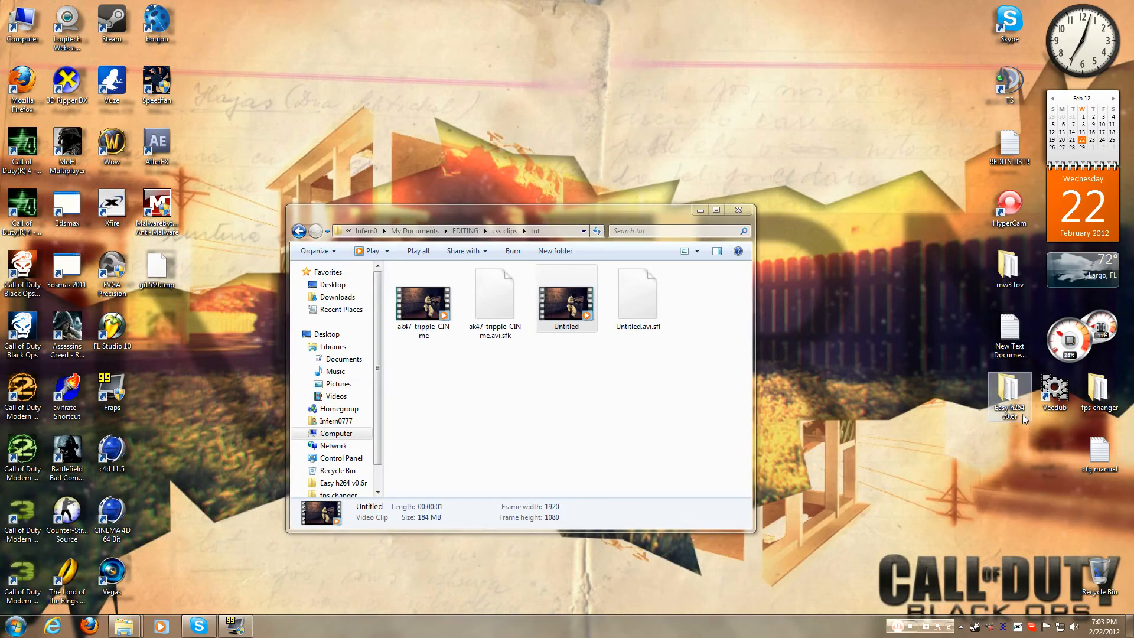
- Open the Easy h264 v0.6r folder from the desktop, arrange both folder windows and launch the Easy h264 application
{"action": "left_click", "coordinate": [1012, 394]}
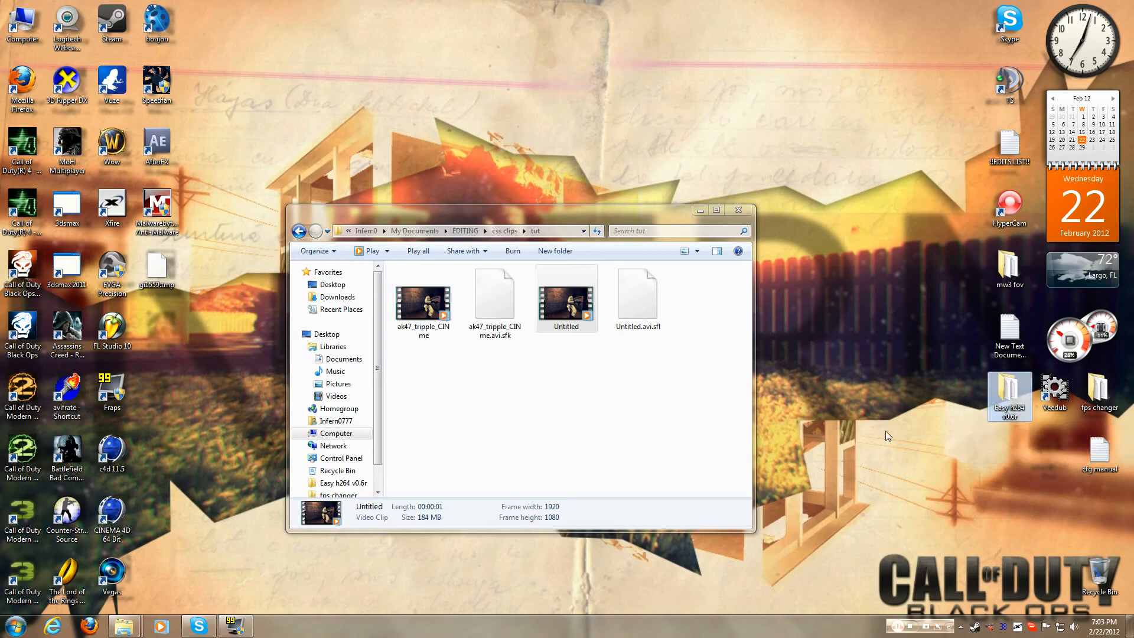
{"action": "double_click", "coordinate": [1005, 392]}
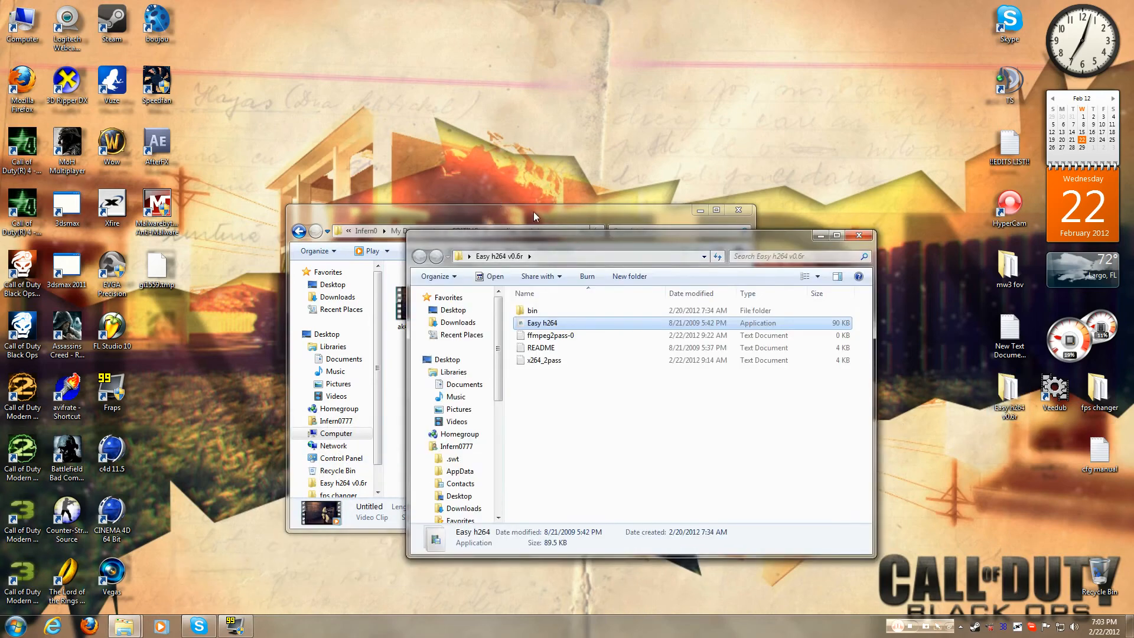
{"action": "left_click_drag", "start_coordinate": [534, 216], "coordinate": [442, 148]}
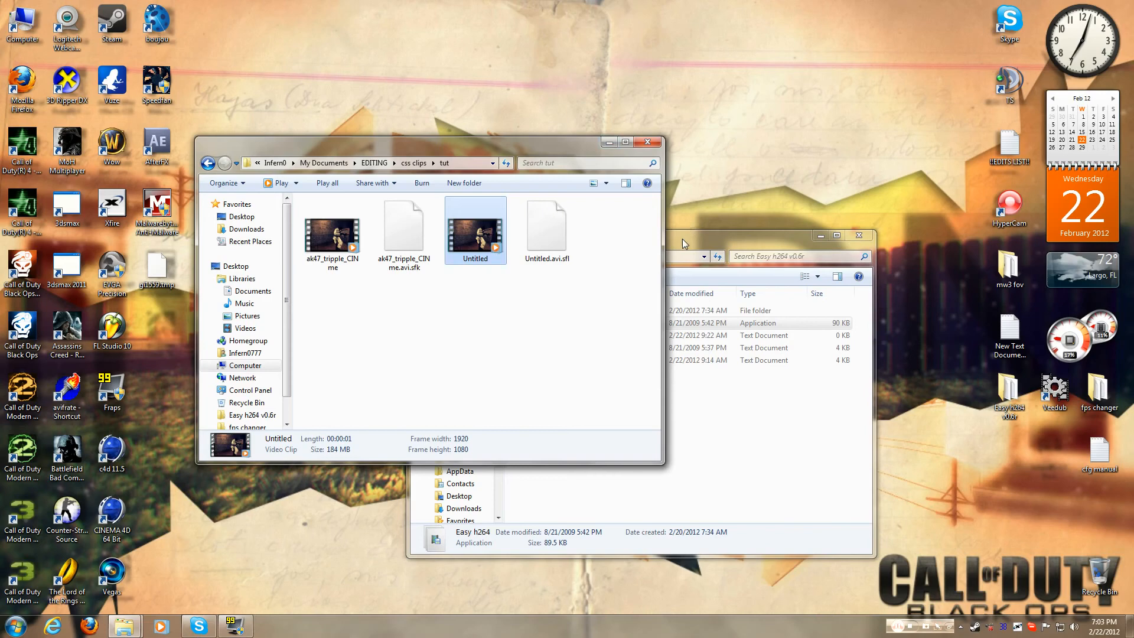
{"action": "left_click_drag", "start_coordinate": [684, 244], "coordinate": [769, 192]}
{"action": "double_click", "coordinate": [626, 270]}
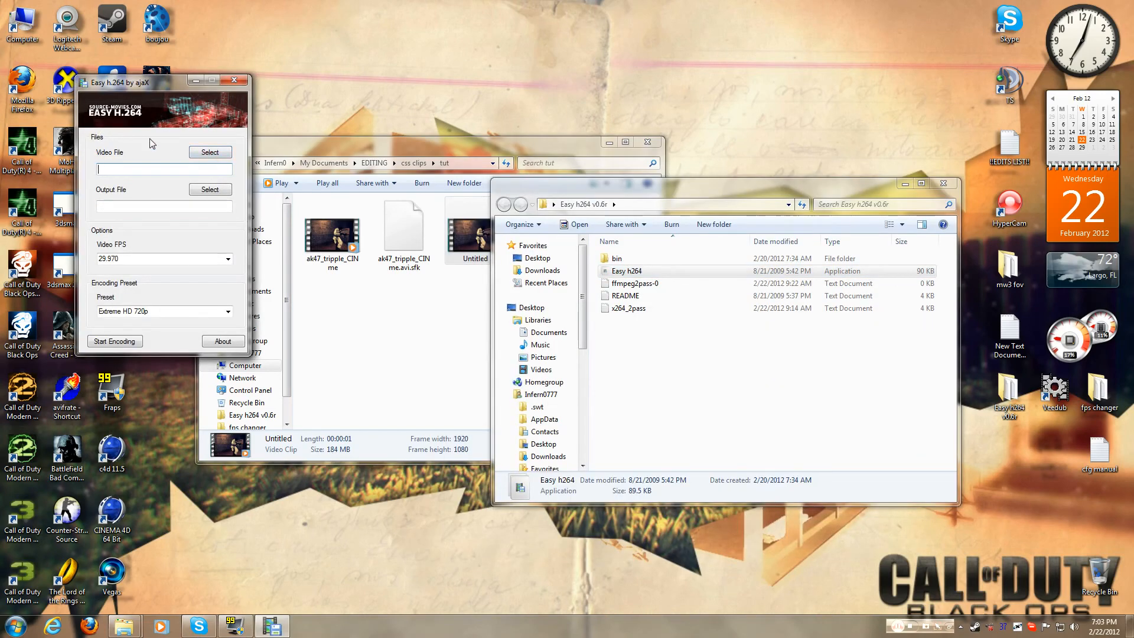
- Choose the Untitled clip from My Documents\EDITING\css clips\tut as the video file to encode
{"action": "left_click", "coordinate": [210, 152]}
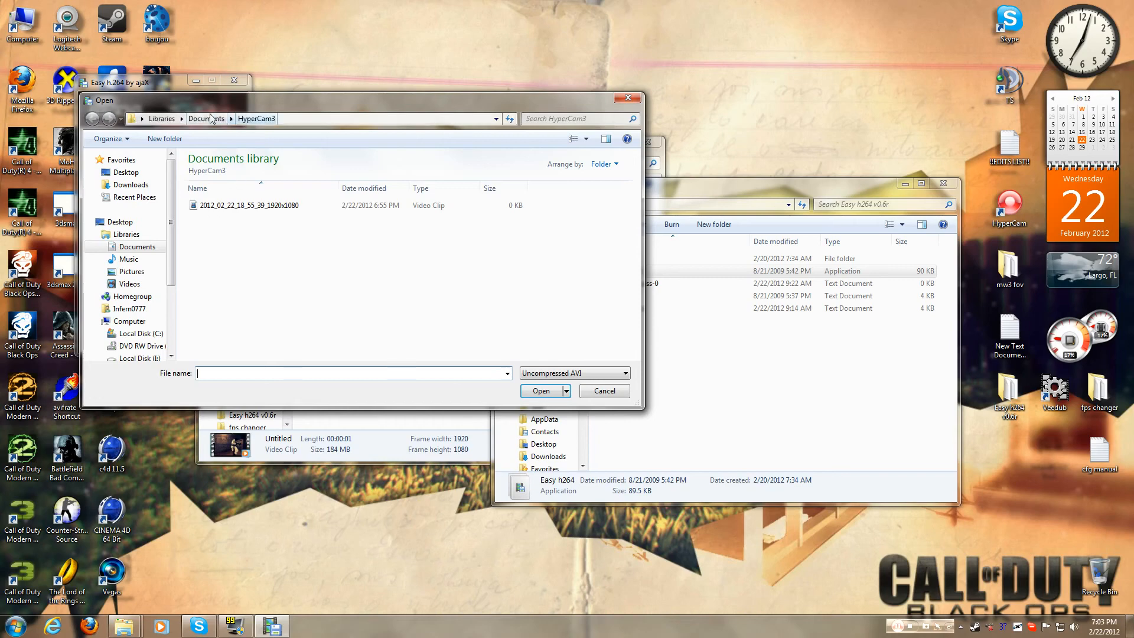
{"action": "scroll", "coordinate": [146, 255], "scroll_direction": "down", "scroll_amount": 3}
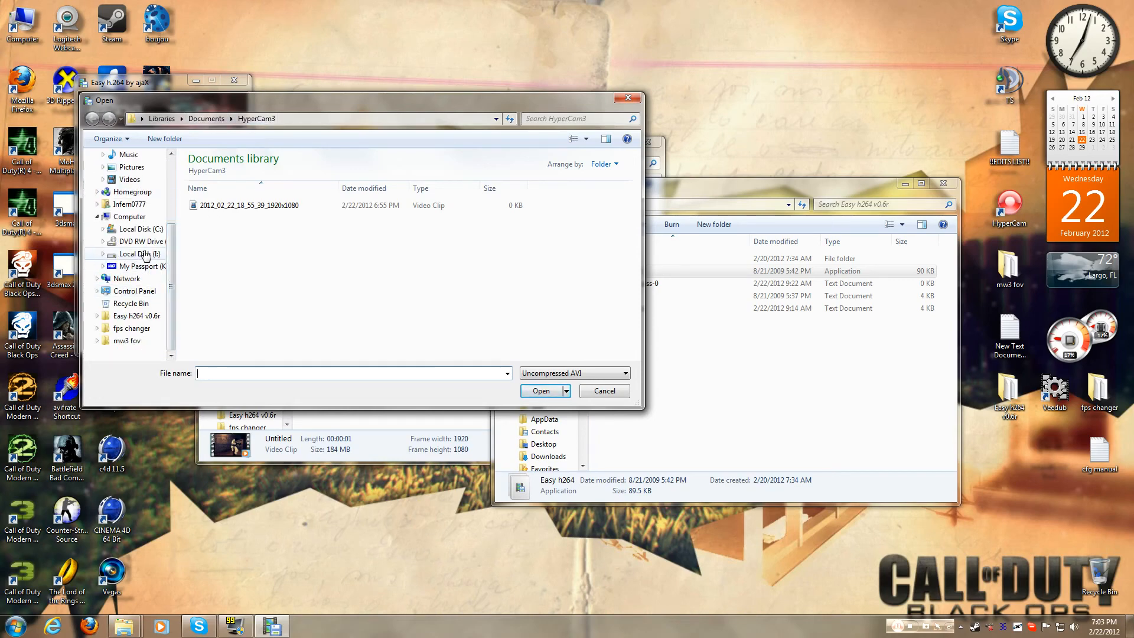
{"action": "left_click", "coordinate": [130, 204]}
{"action": "double_click", "coordinate": [522, 177]}
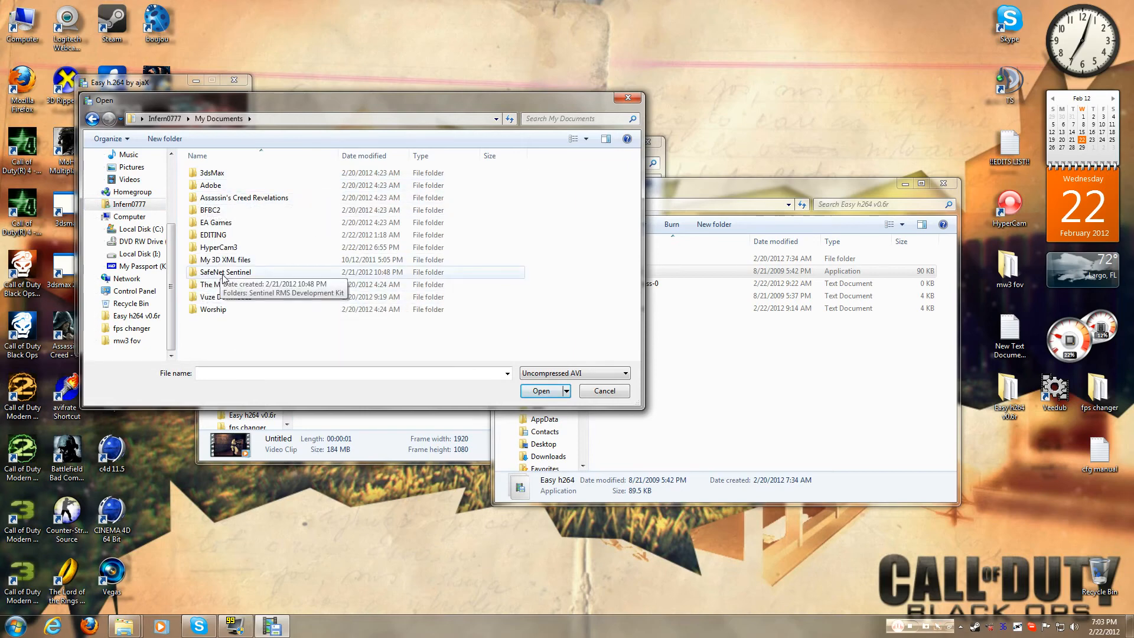
{"action": "double_click", "coordinate": [224, 235]}
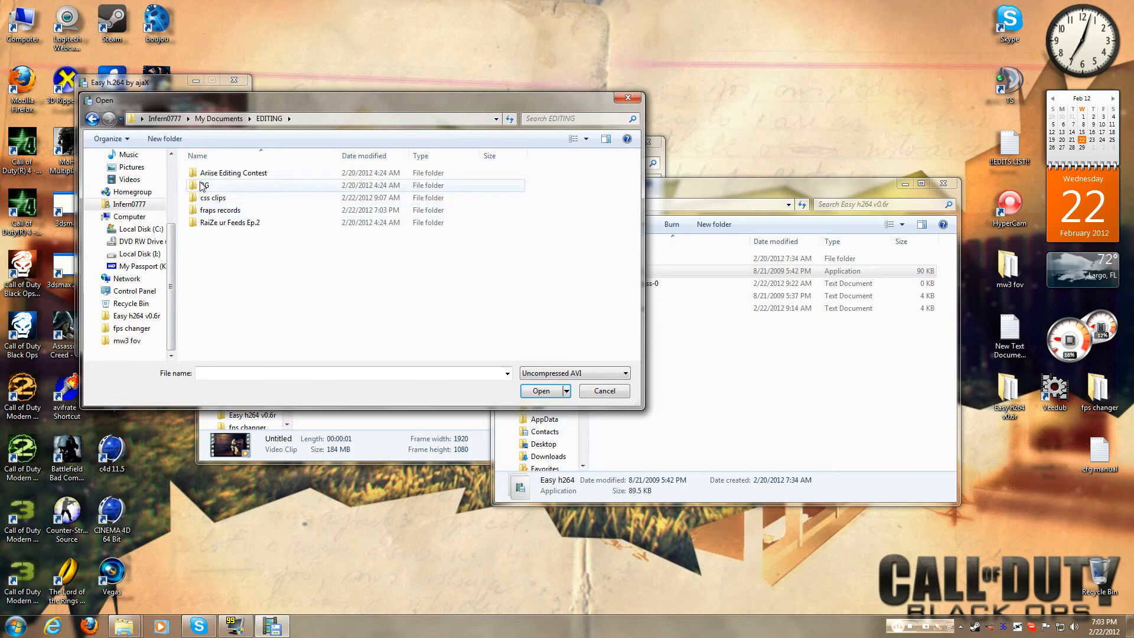
{"action": "double_click", "coordinate": [222, 198]}
{"action": "double_click", "coordinate": [224, 186]}
{"action": "left_click", "coordinate": [281, 174]}
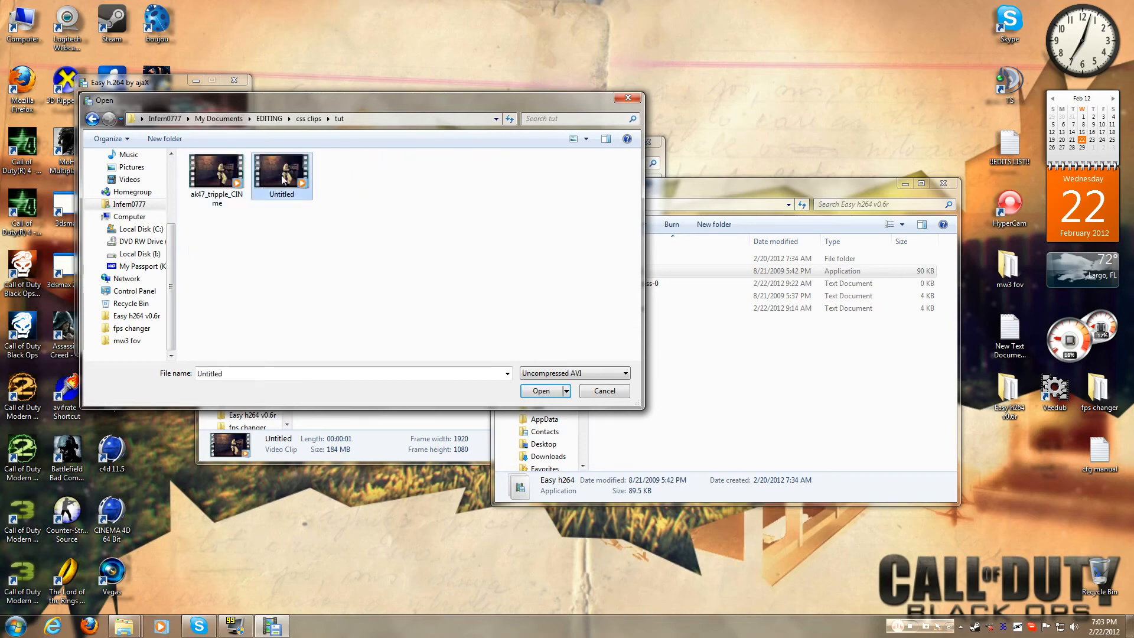
{"action": "left_click", "coordinate": [541, 391]}
- Set the output file to "final" in the tut folder, saved as h.264 MPEG Container
{"action": "left_click", "coordinate": [215, 185]}
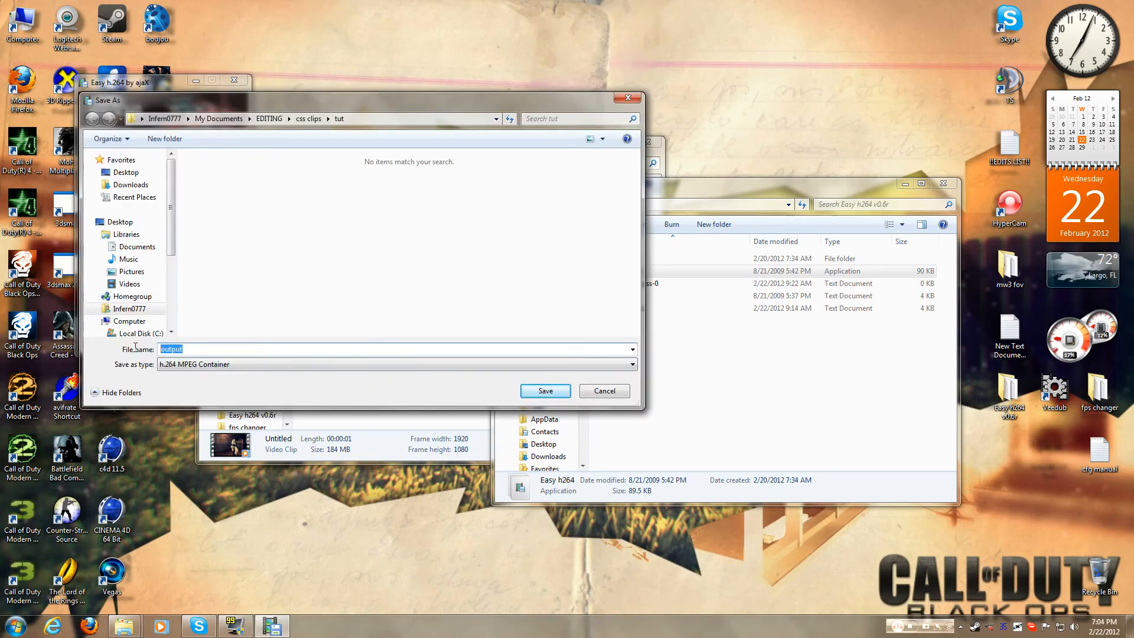
{"action": "type", "text": "final"}
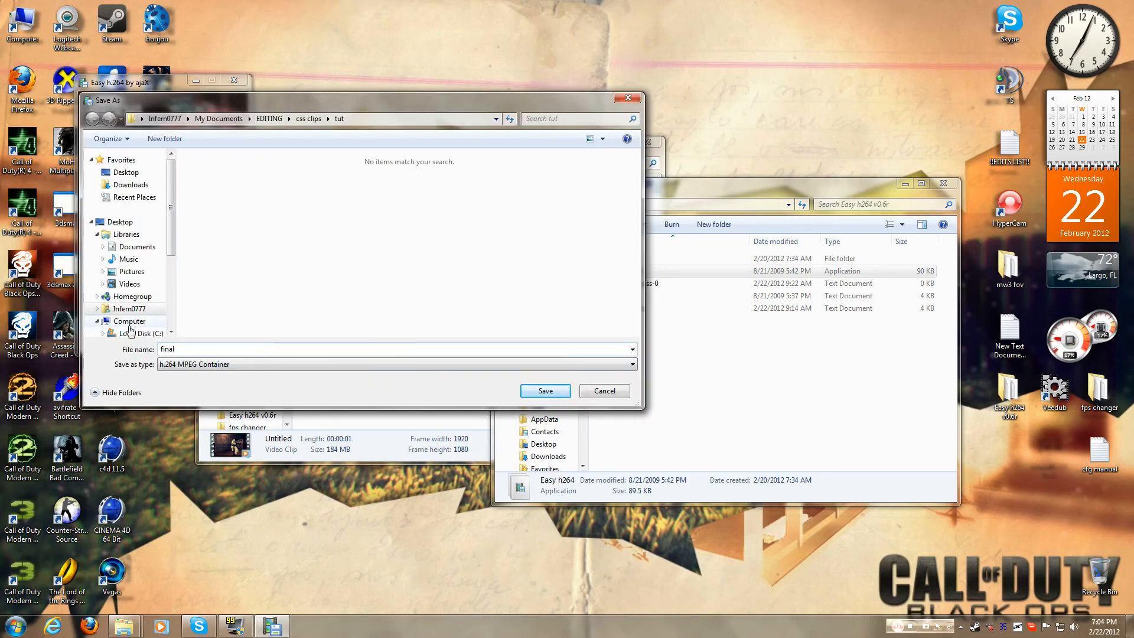
{"action": "left_click", "coordinate": [552, 392]}
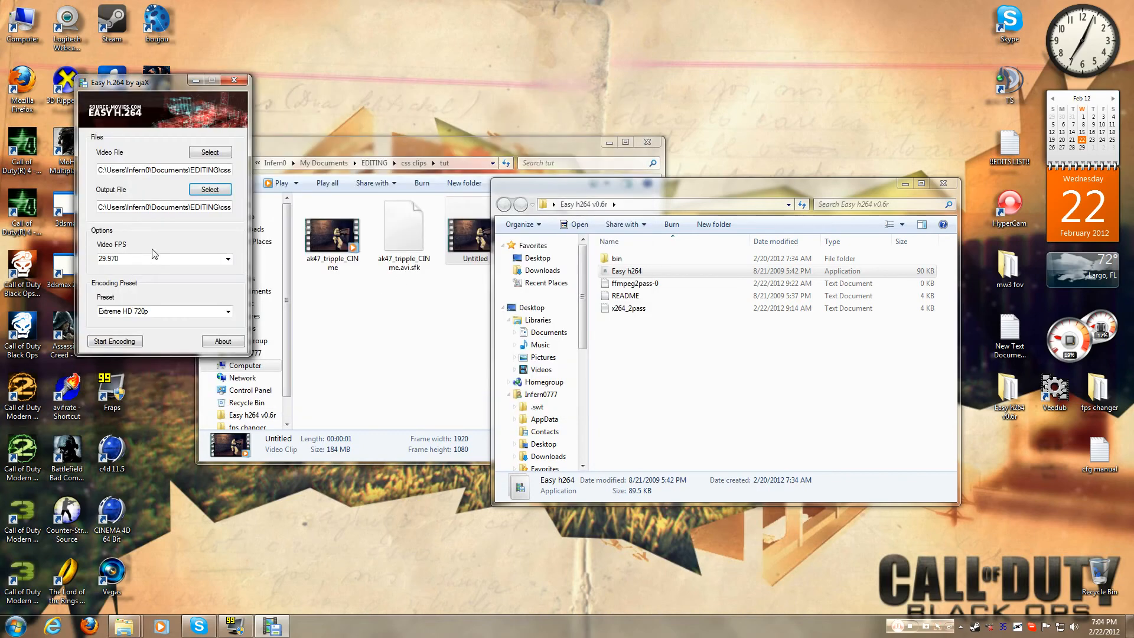
- Encode the clip with the Brassemmense HD 720p (Big) preset and close the encoder once the conversion has finished
{"action": "left_click", "coordinate": [228, 311]}
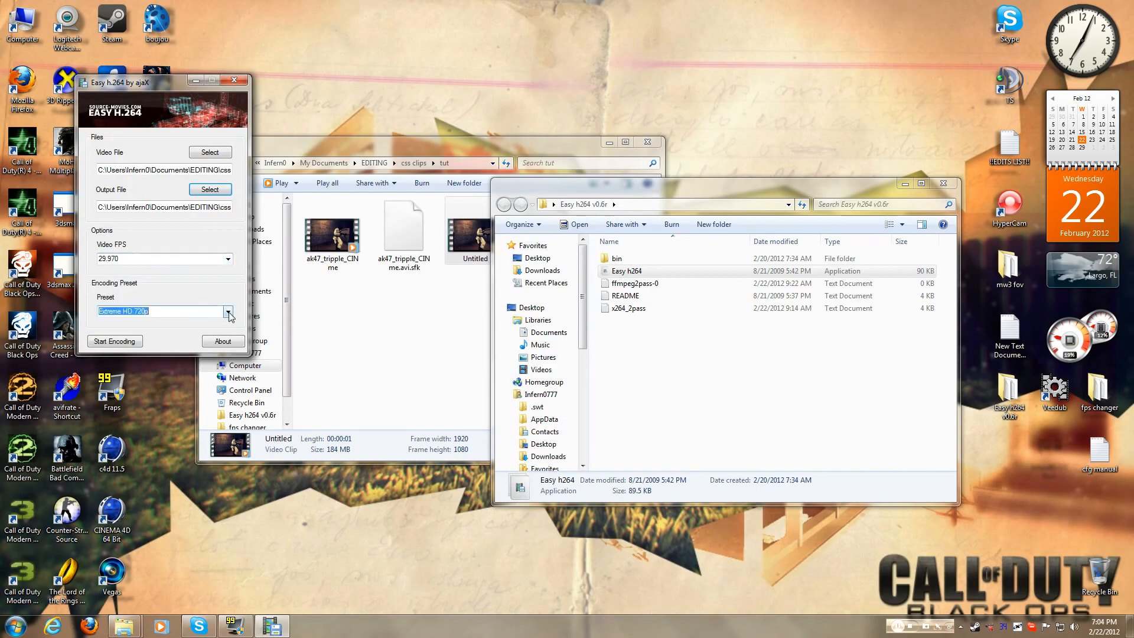
{"action": "left_click", "coordinate": [196, 328]}
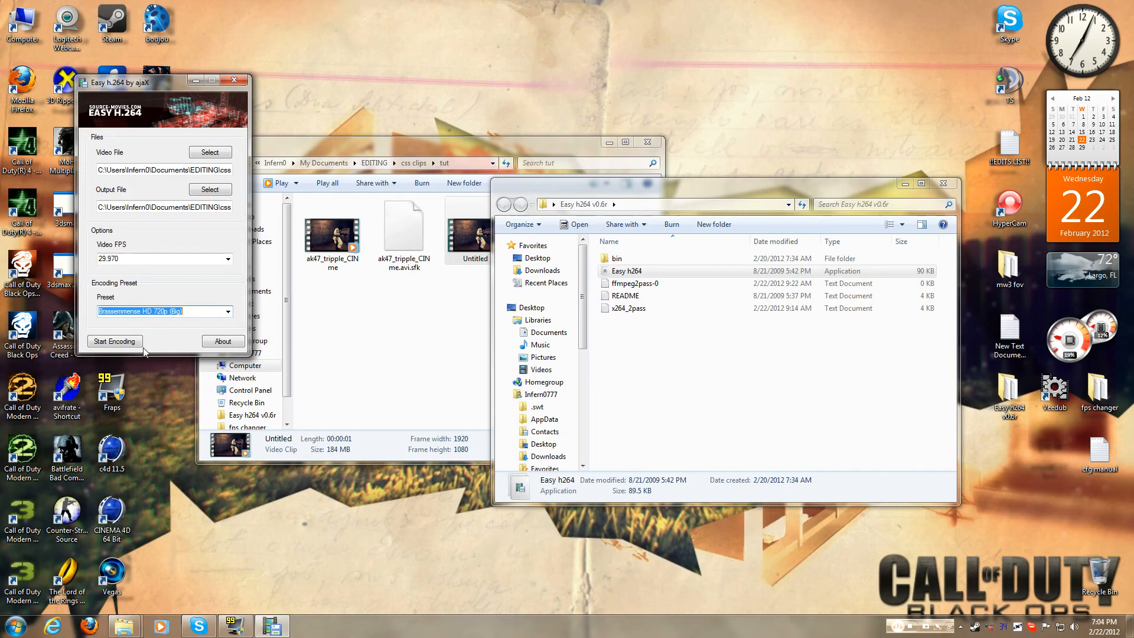
{"action": "left_click", "coordinate": [123, 347]}
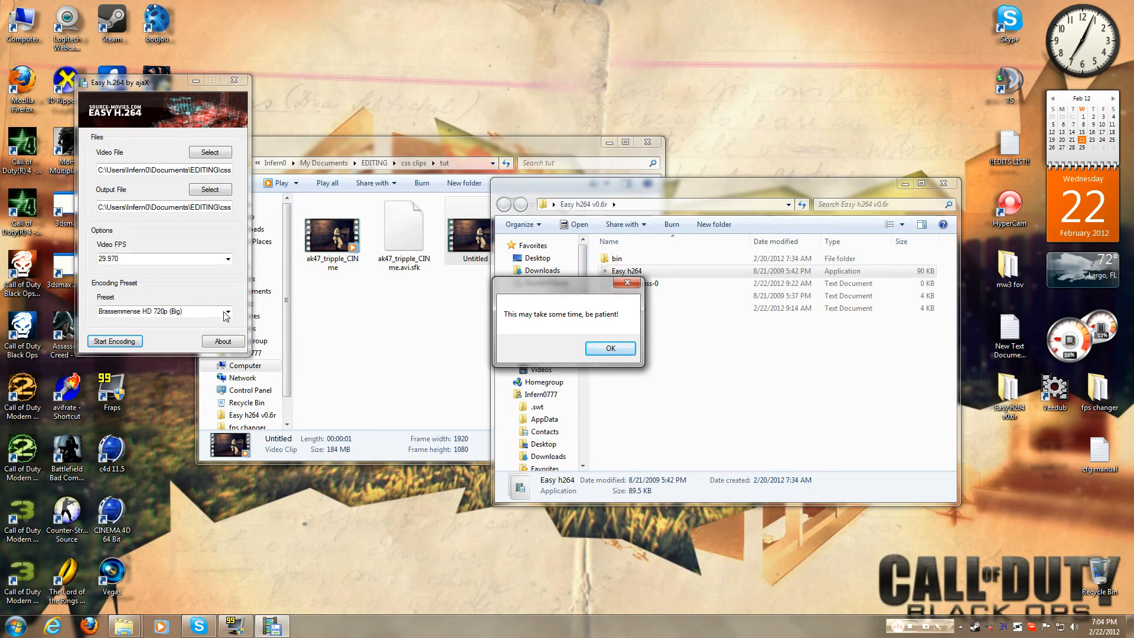
{"action": "left_click", "coordinate": [609, 349]}
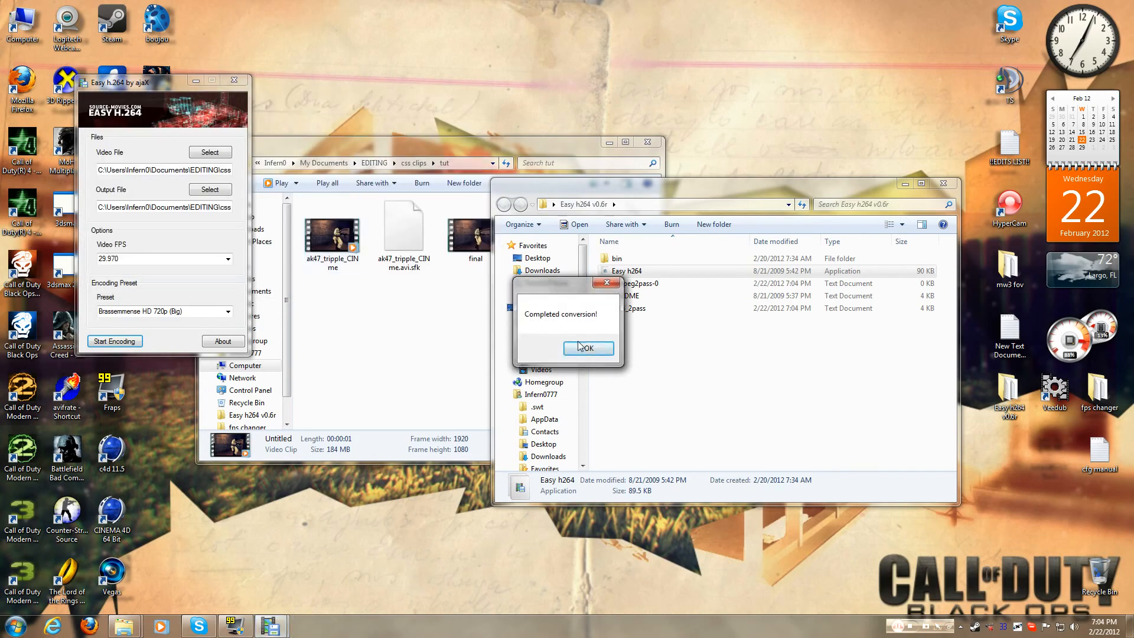
{"action": "left_click", "coordinate": [580, 346]}
{"action": "left_click", "coordinate": [241, 81]}
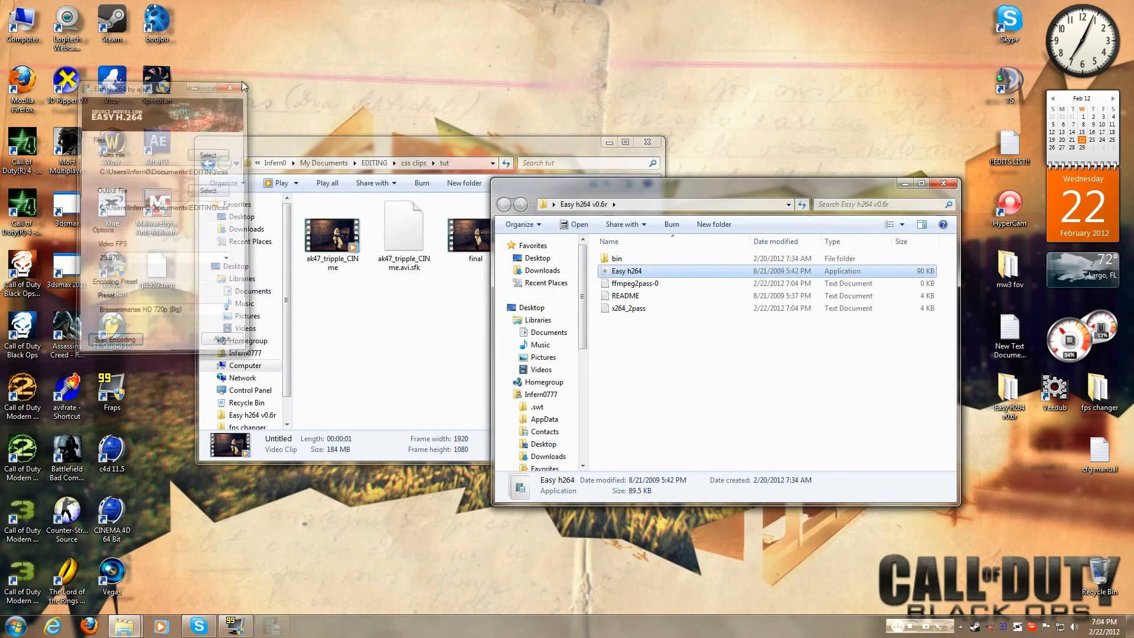
- Compare the file details of the encoded final clip with those of the Untitled clip in the tut folder
{"action": "left_click_drag", "start_coordinate": [338, 151], "coordinate": [331, 139]}
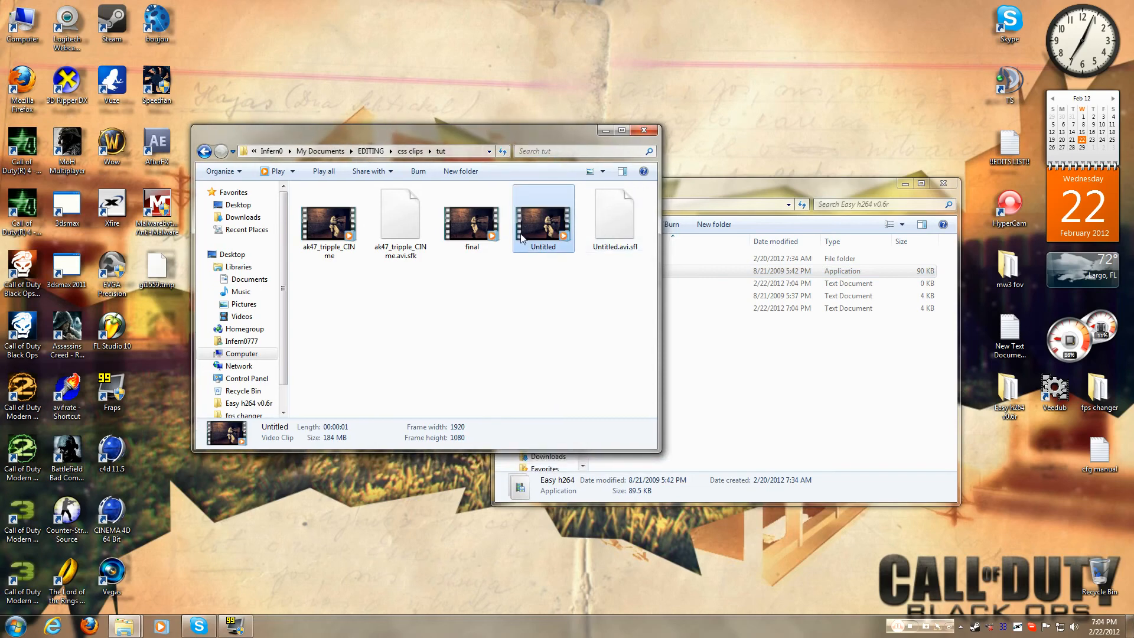
{"action": "left_click", "coordinate": [476, 230]}
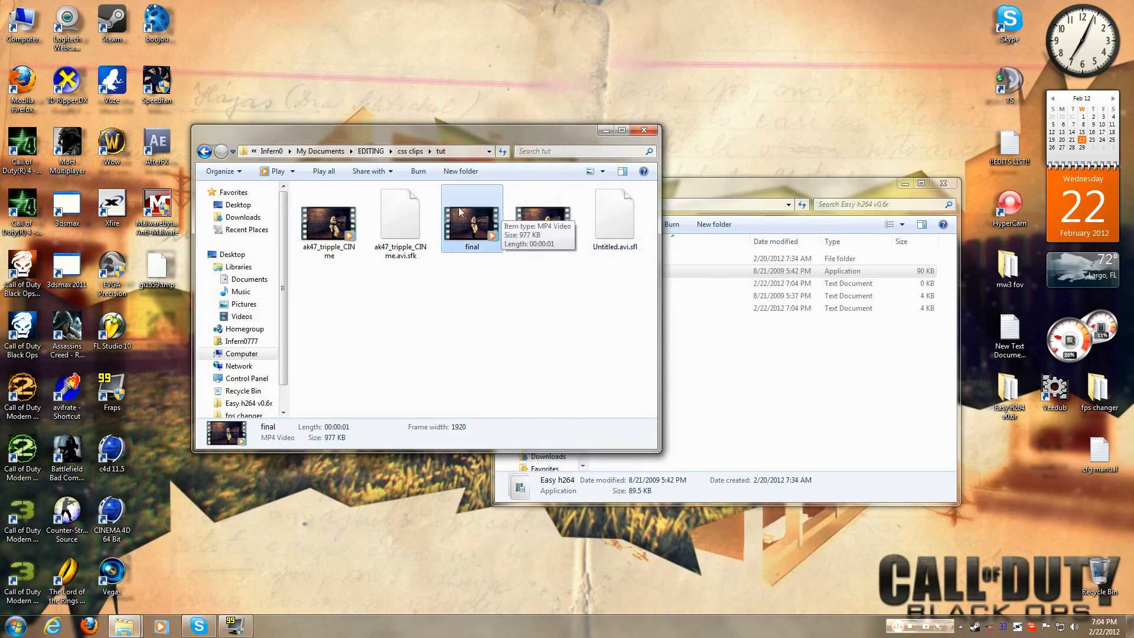
{"action": "left_click", "coordinate": [536, 221]}
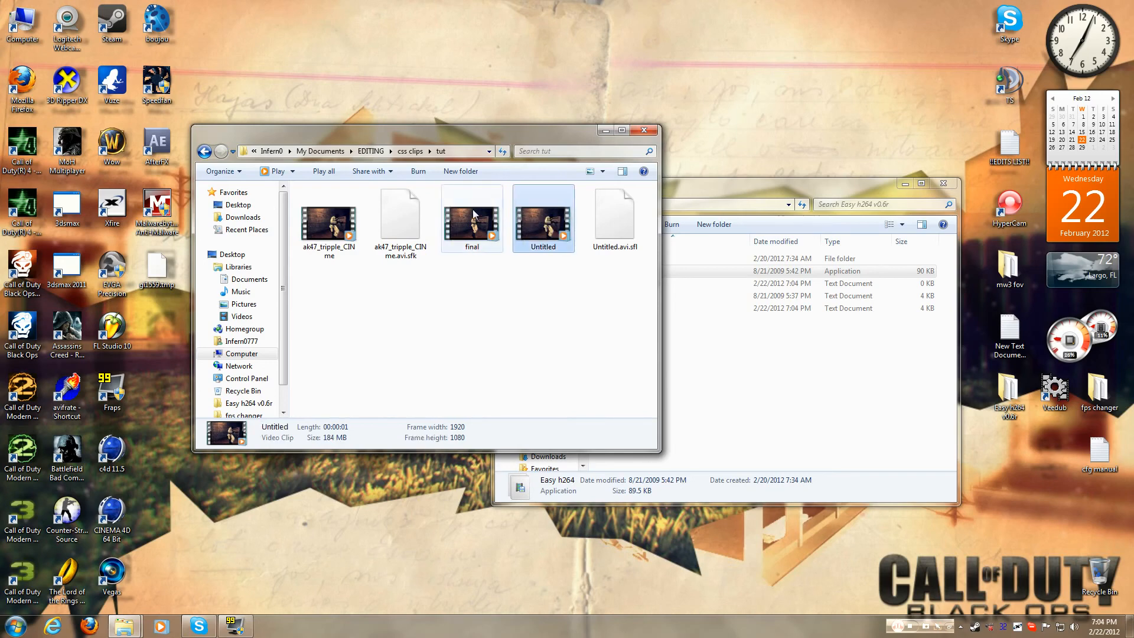
{"action": "left_click", "coordinate": [479, 218]}
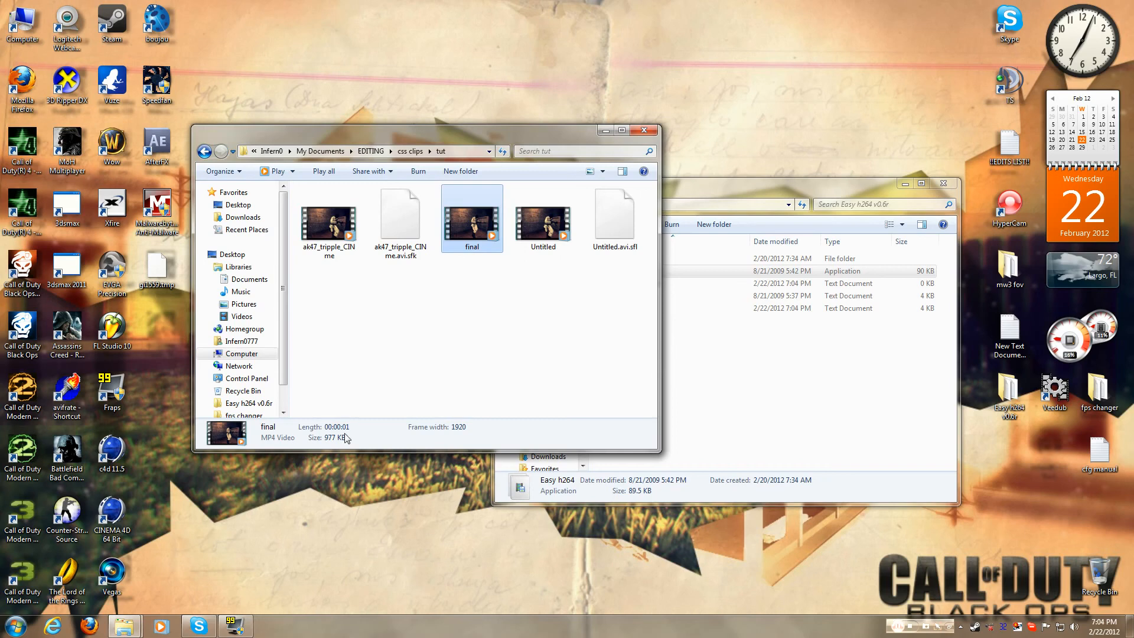
{"action": "left_click", "coordinate": [536, 226]}
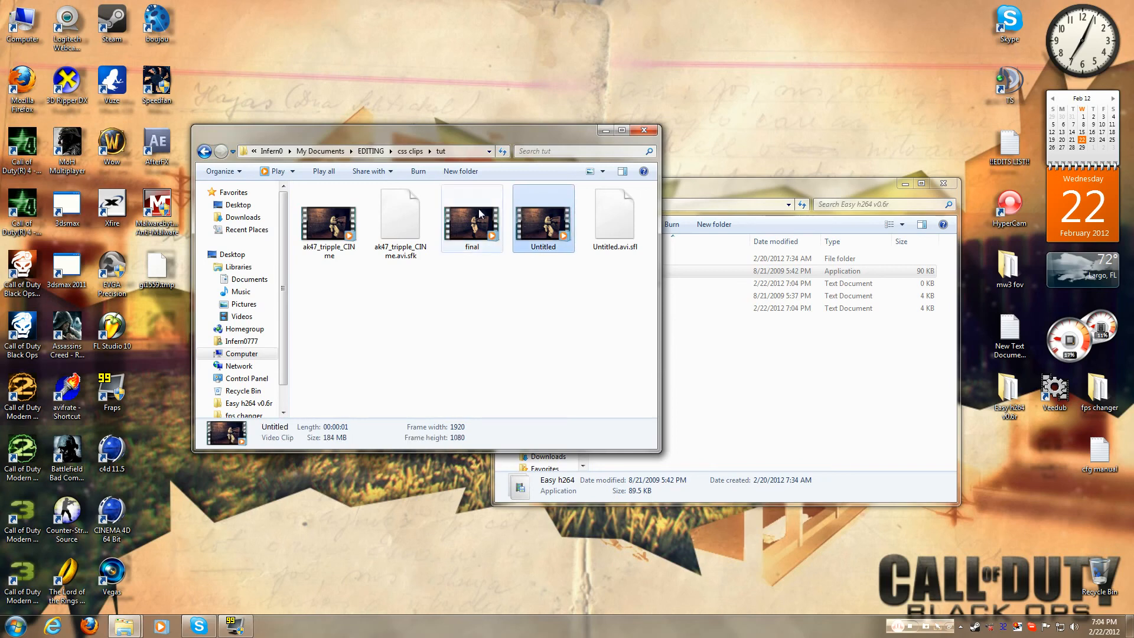
{"action": "left_click", "coordinate": [479, 213]}
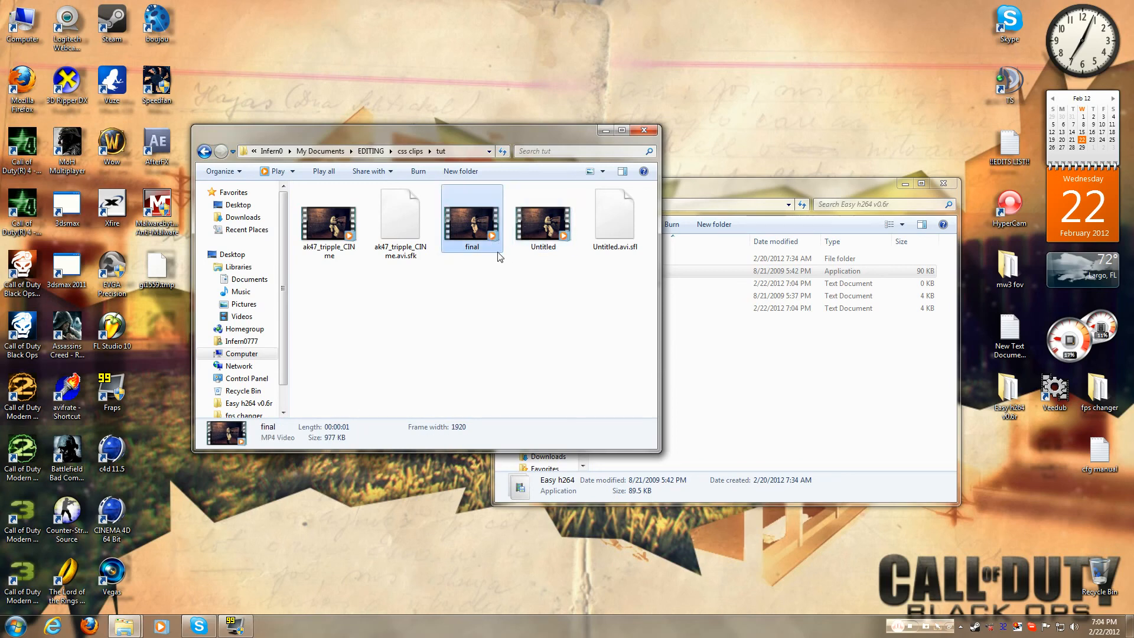
- Play the final and Untitled clips in the media player to compare their picture quality, closing the player after each
{"action": "double_click", "coordinate": [487, 220]}
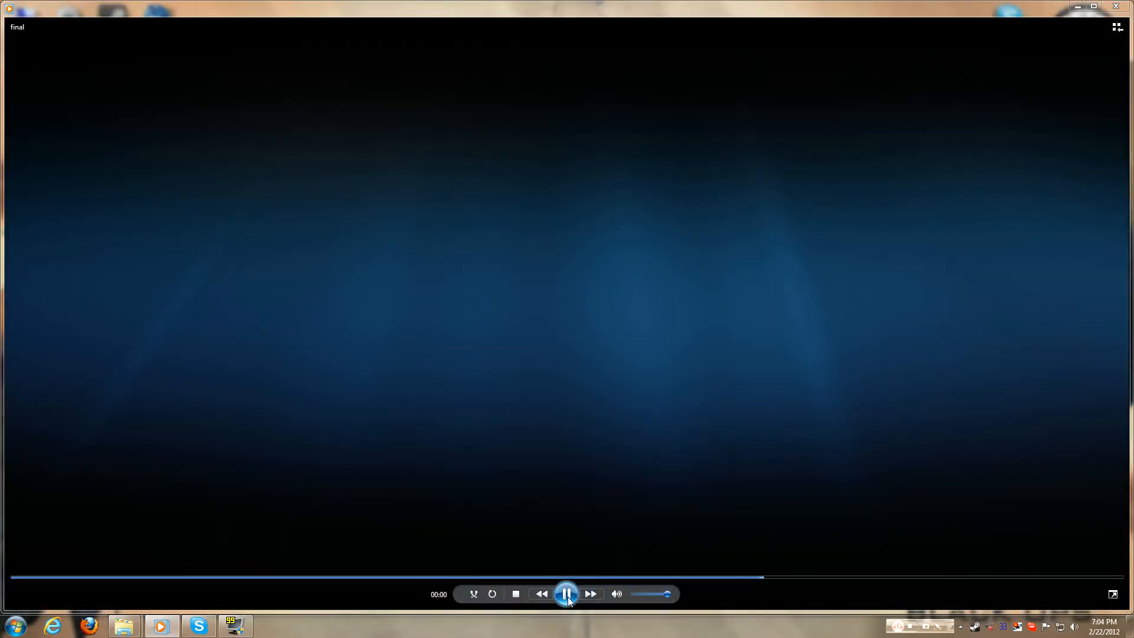
{"action": "left_click", "coordinate": [567, 594]}
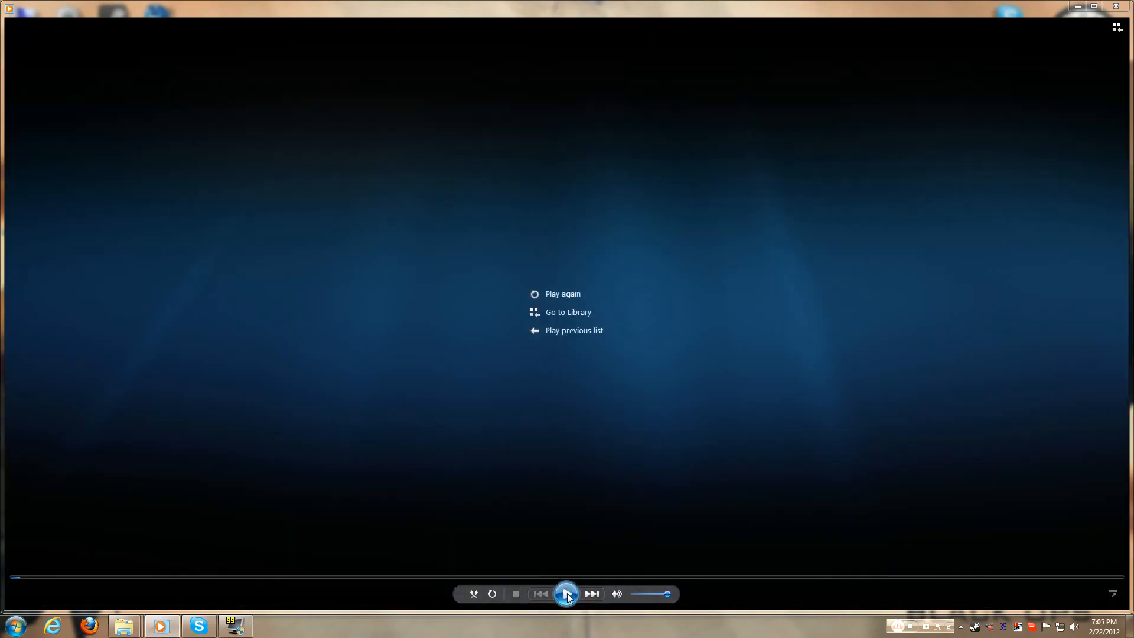
{"action": "left_click", "coordinate": [568, 597]}
{"action": "left_click", "coordinate": [568, 597]}
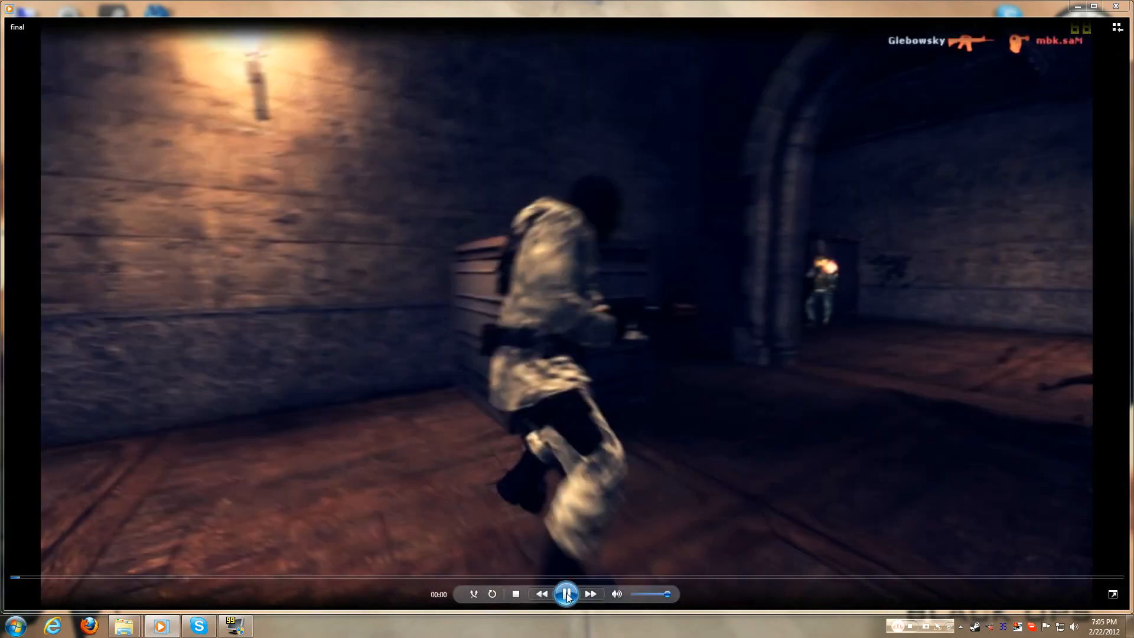
{"action": "left_click", "coordinate": [568, 598]}
{"action": "left_click", "coordinate": [568, 598]}
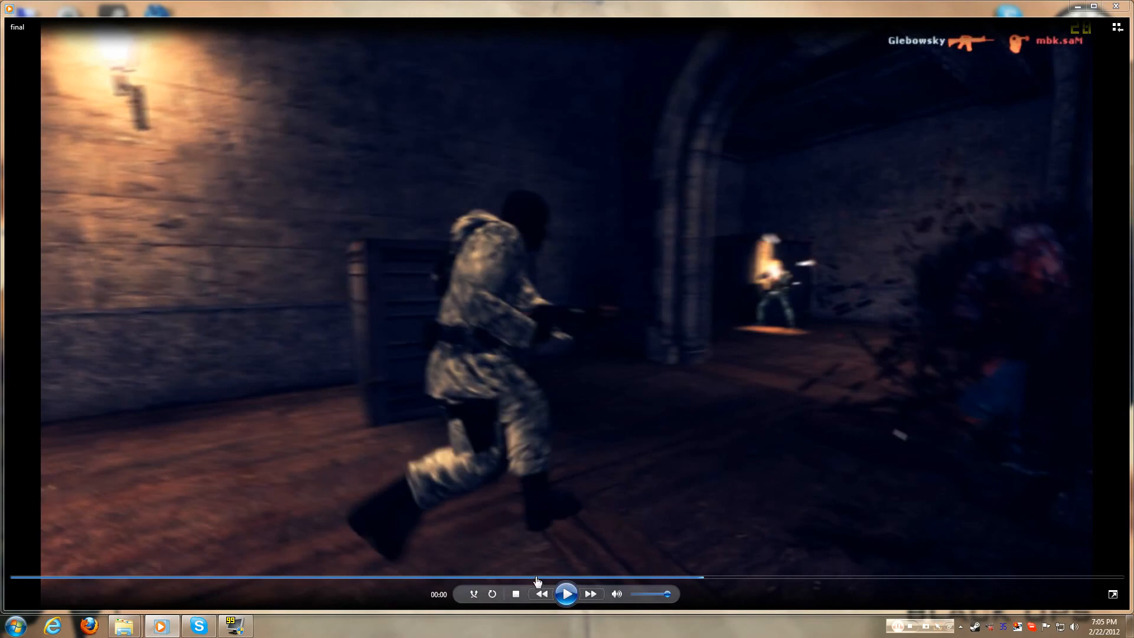
{"action": "left_click_drag", "start_coordinate": [702, 576], "coordinate": [13, 567]}
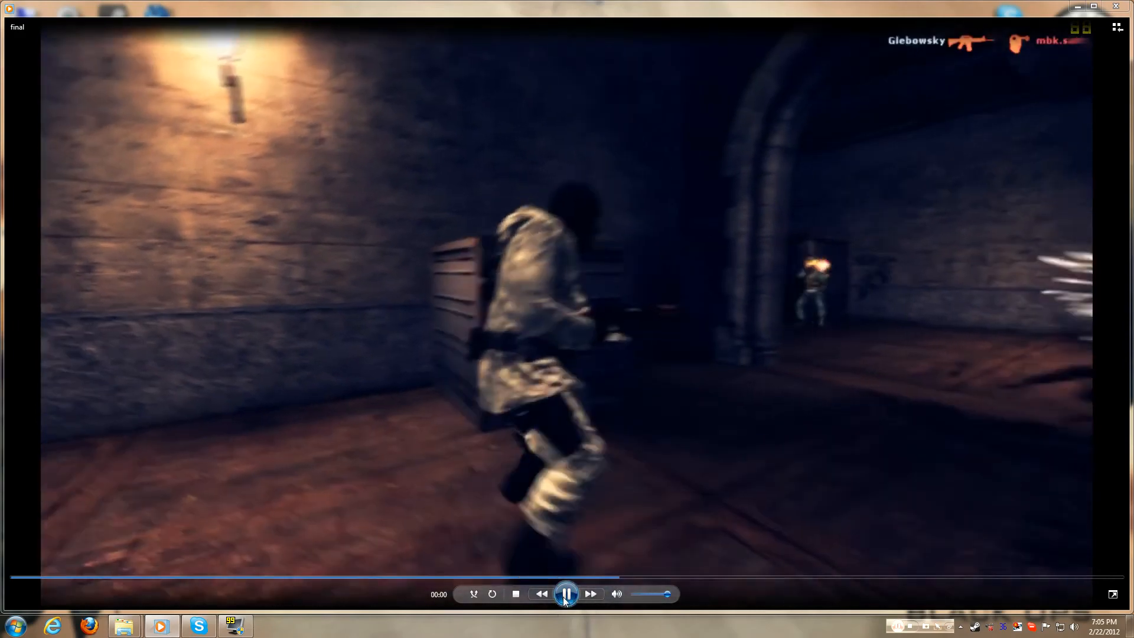
{"action": "left_click", "coordinate": [565, 596]}
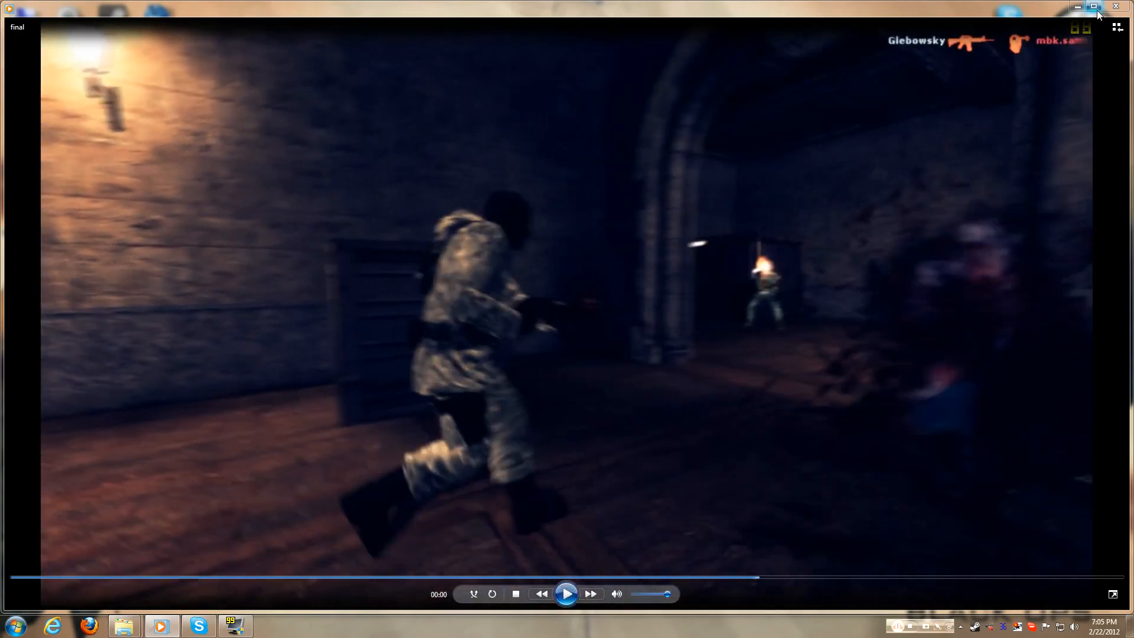
{"action": "left_click", "coordinate": [1116, 7]}
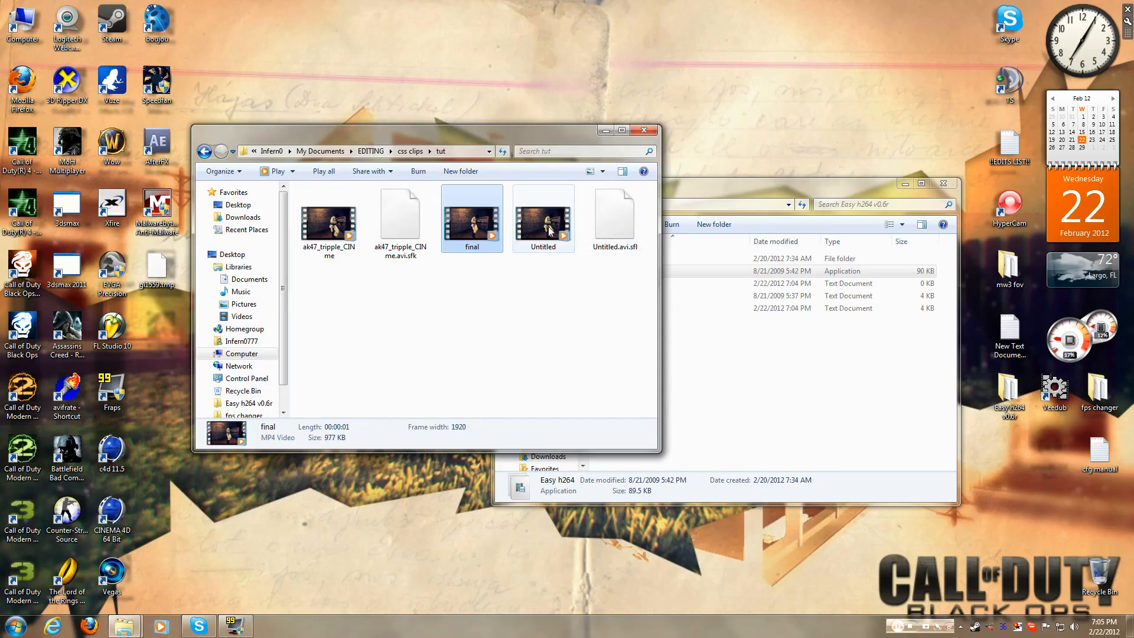
{"action": "double_click", "coordinate": [544, 228]}
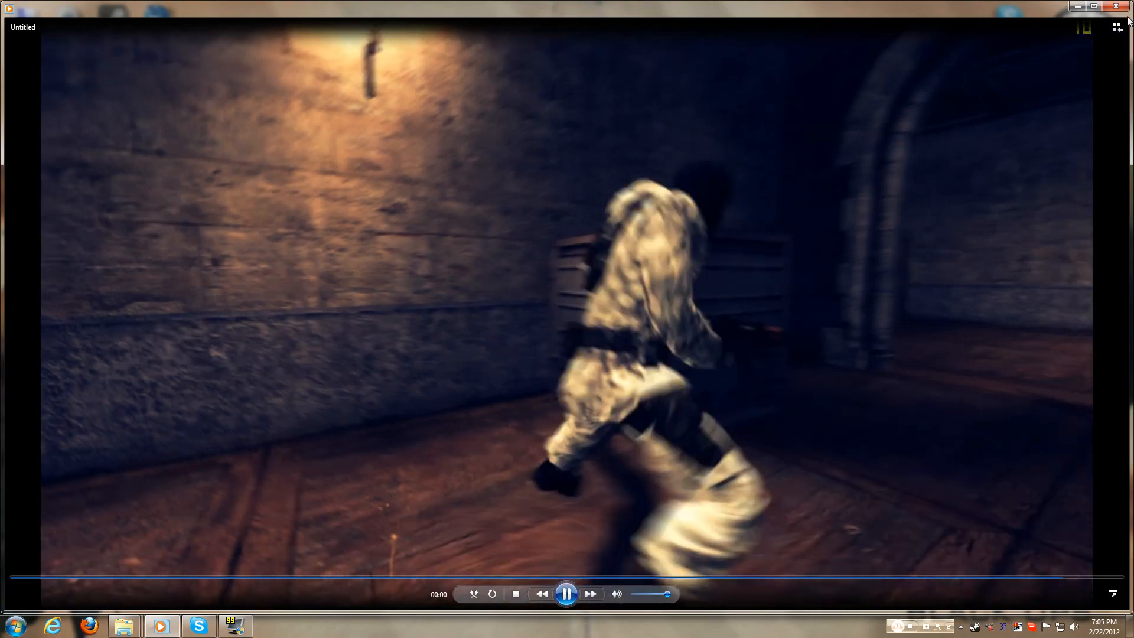
{"action": "left_click", "coordinate": [1115, 6]}
- Delete the ak47_tripple_CINme and Untitled clips and their .sfk files from the tut folder, keeping only final
{"action": "left_click_drag", "start_coordinate": [472, 300], "coordinate": [456, 227]}
{"action": "left_click_drag", "start_coordinate": [643, 317], "coordinate": [519, 183]}
{"action": "key", "text": "Delete"}
{"action": "key", "text": "Return"}
{"action": "left_click_drag", "start_coordinate": [389, 291], "coordinate": [299, 186]}
{"action": "key", "text": "Delete"}
{"action": "key", "text": "Return"}
{"action": "right_click", "coordinate": [744, 105]}
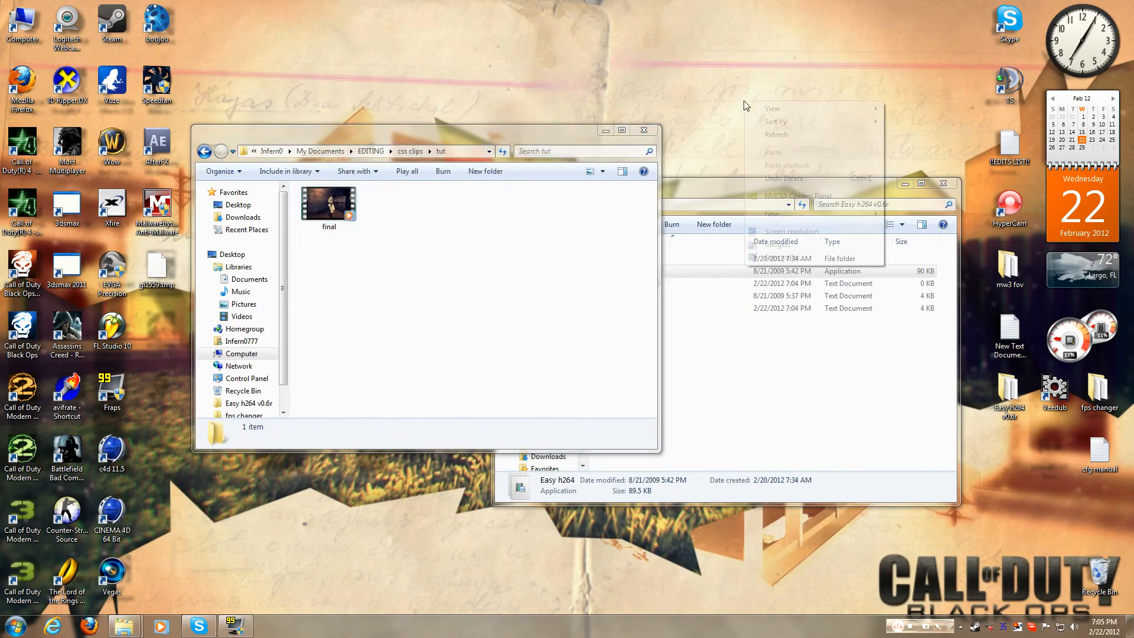
{"action": "key", "text": "Escape"}
- Select the final clip and arrange the tut and Easy h264 v0.6r folder windows side by side along the desktop's upper edge
{"action": "left_click", "coordinate": [328, 204]}
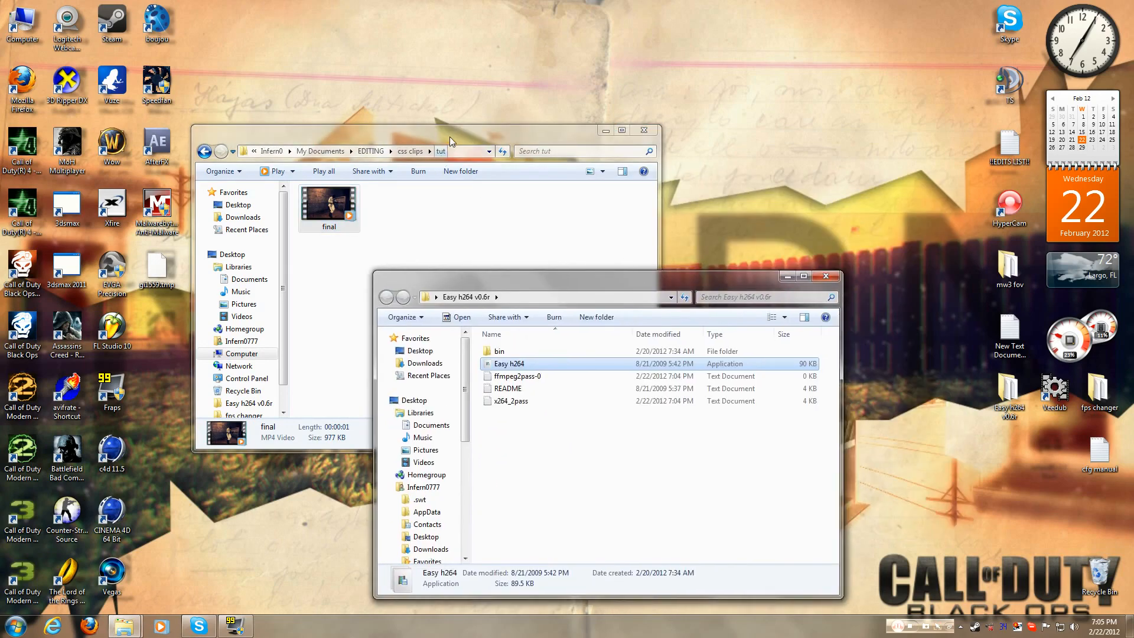
{"action": "left_click_drag", "start_coordinate": [448, 143], "coordinate": [441, 51]}
{"action": "left_click_drag", "start_coordinate": [715, 277], "coordinate": [856, 154]}
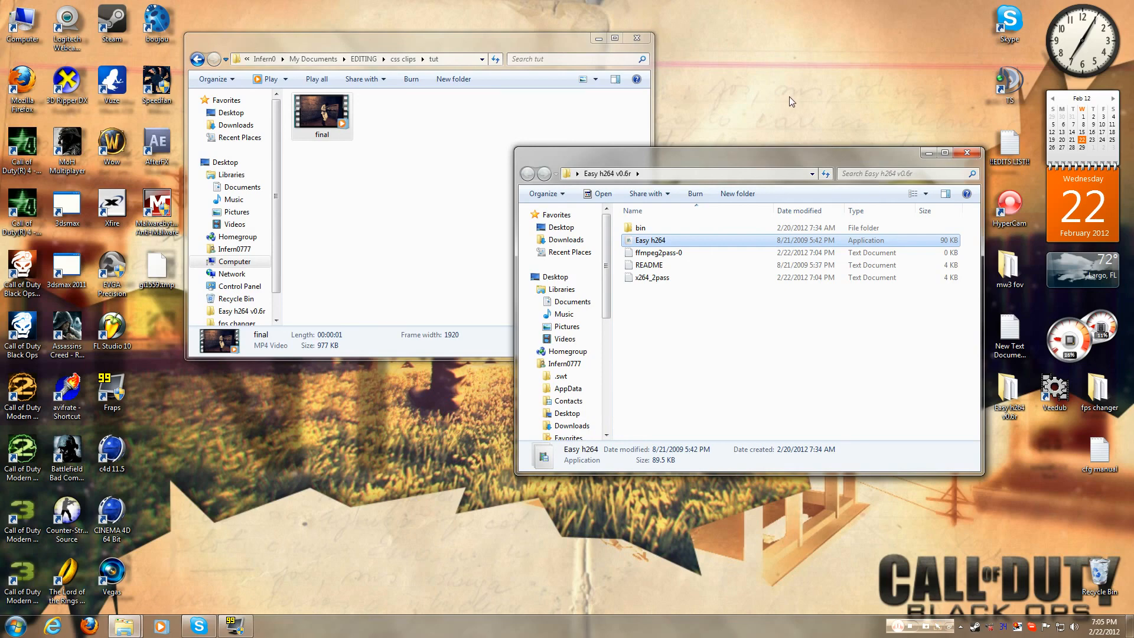
{"action": "left_click_drag", "start_coordinate": [485, 43], "coordinate": [315, 32]}
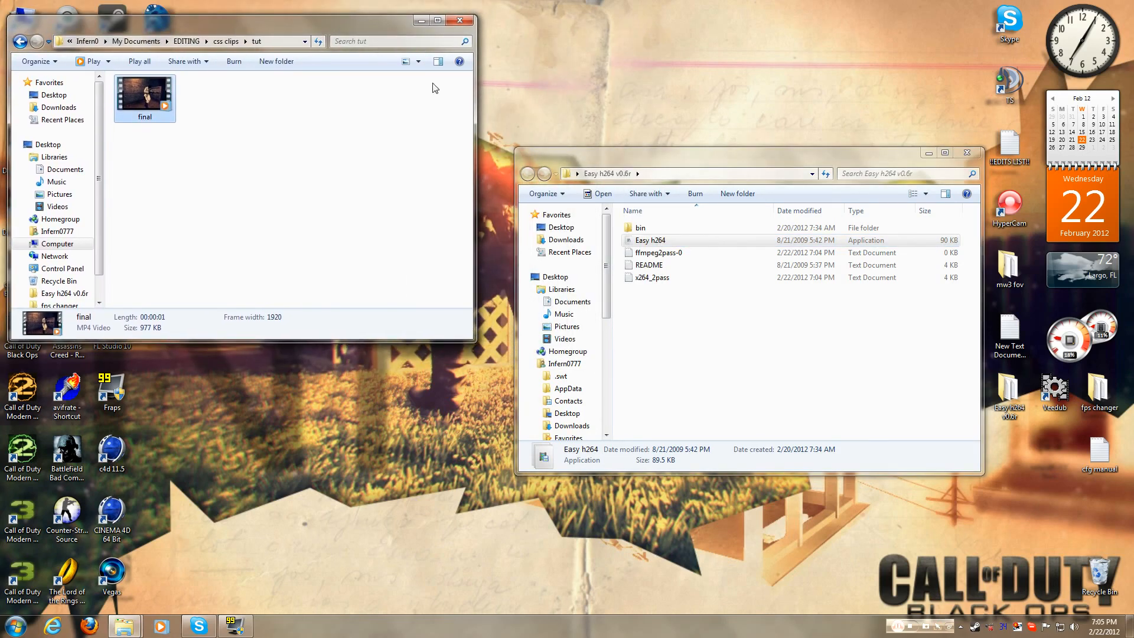
{"action": "left_click_drag", "start_coordinate": [661, 153], "coordinate": [643, 23]}
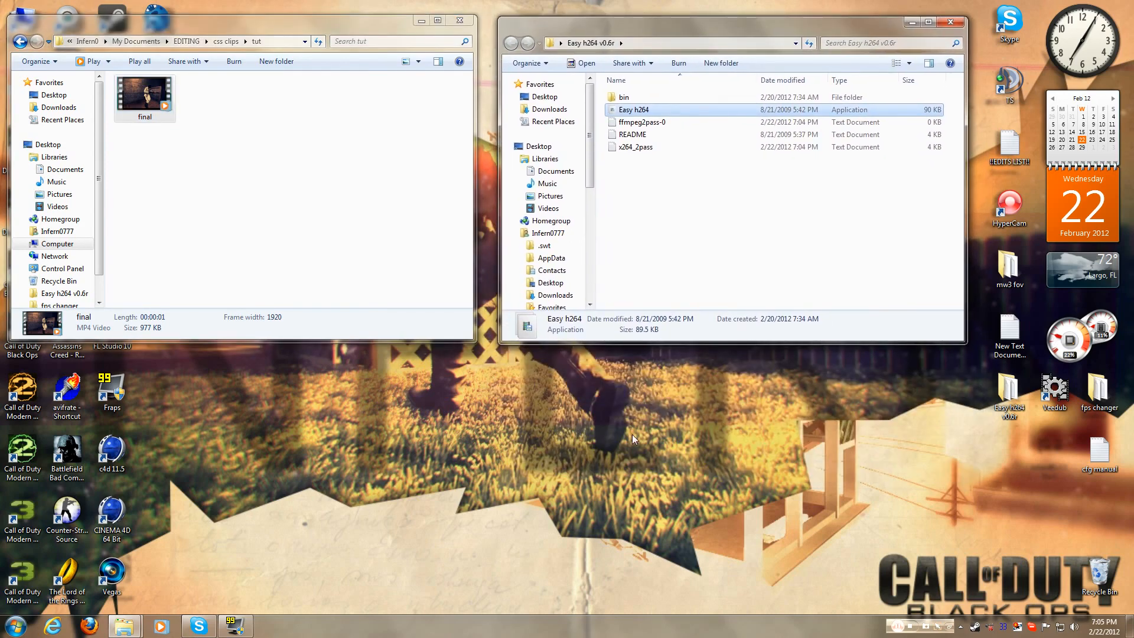